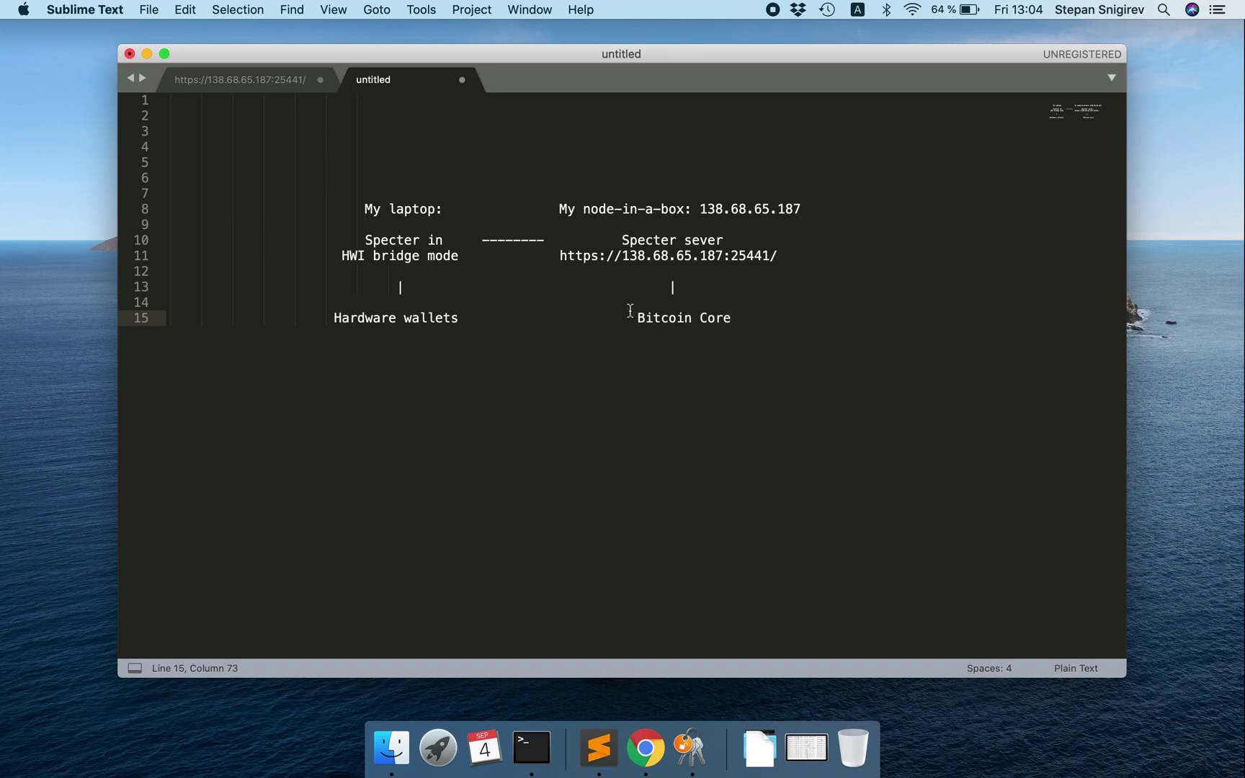
# Step: Highlight the Specter server, Bitcoin Core, server URL and laptop-side Specter labels in the diagram
pyautogui.click(621, 240)
pyautogui.moveTo(621, 240); pyautogui.dragTo(726, 242)
pyautogui.click(659, 255)
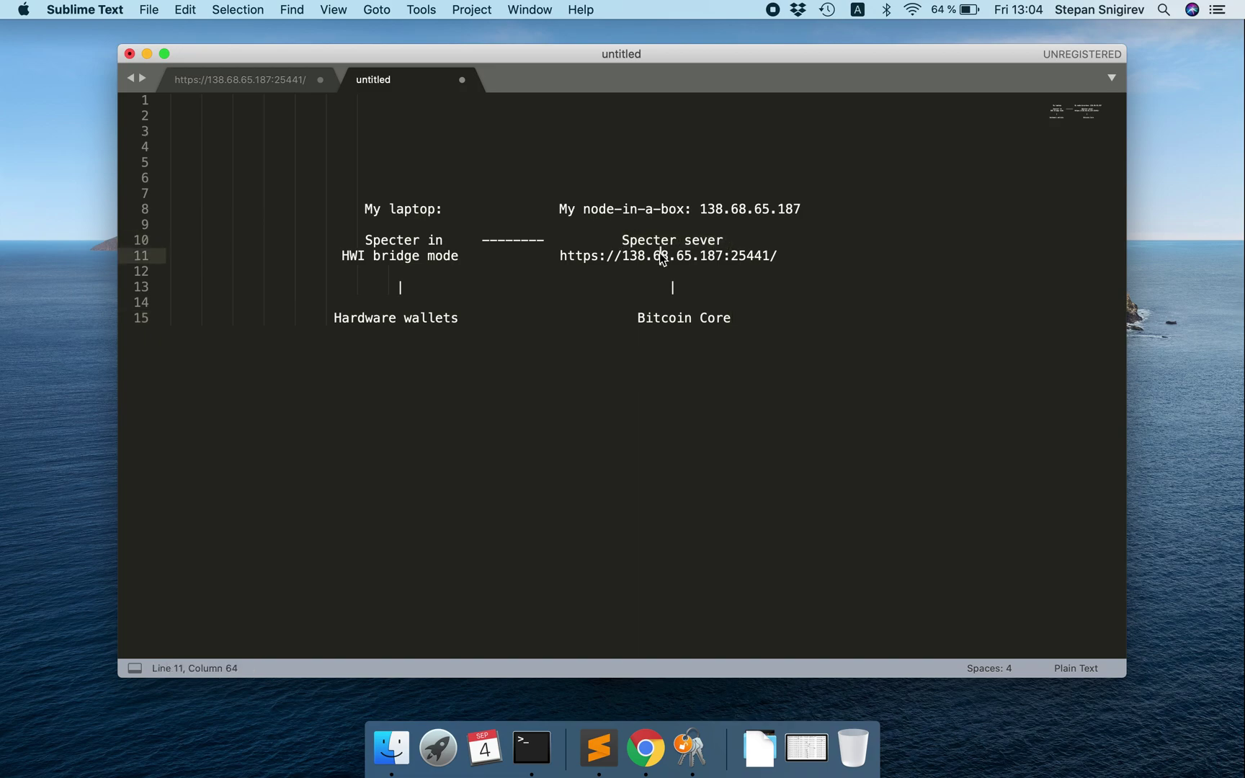
pyautogui.moveTo(638, 318); pyautogui.dragTo(726, 317)
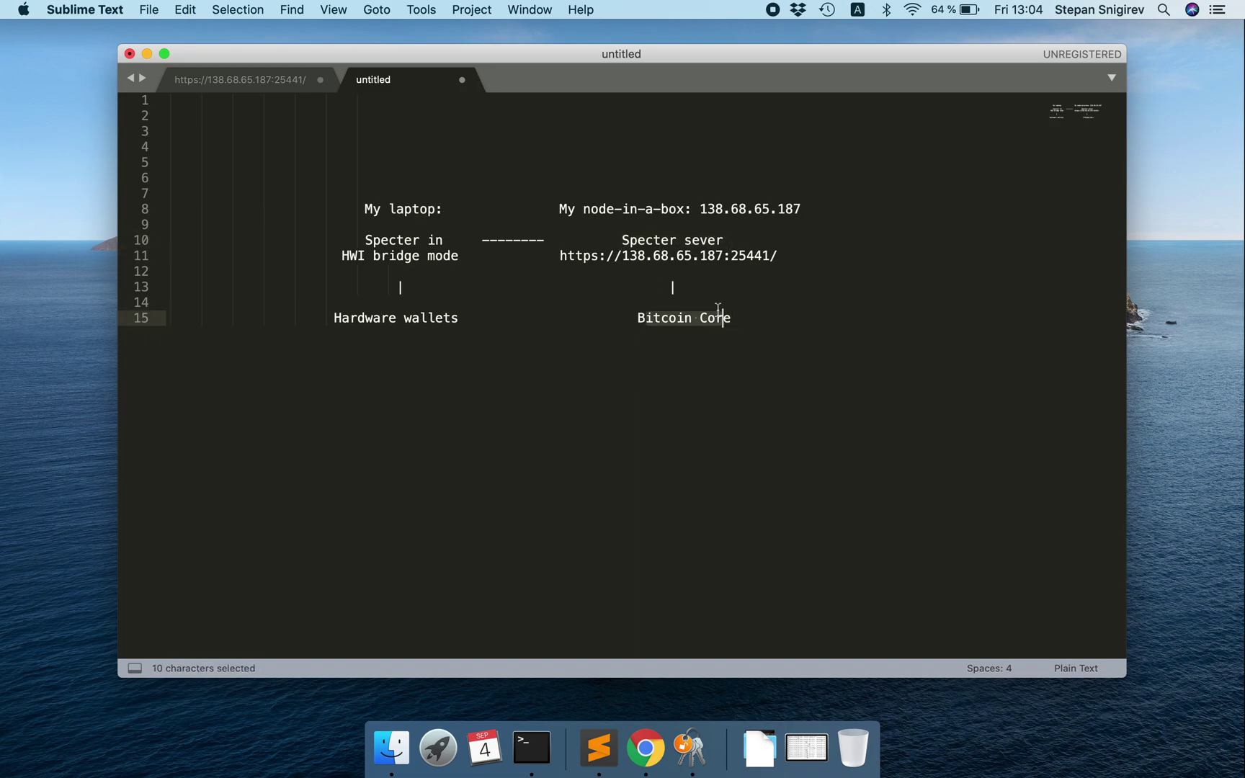
pyautogui.click(690, 256)
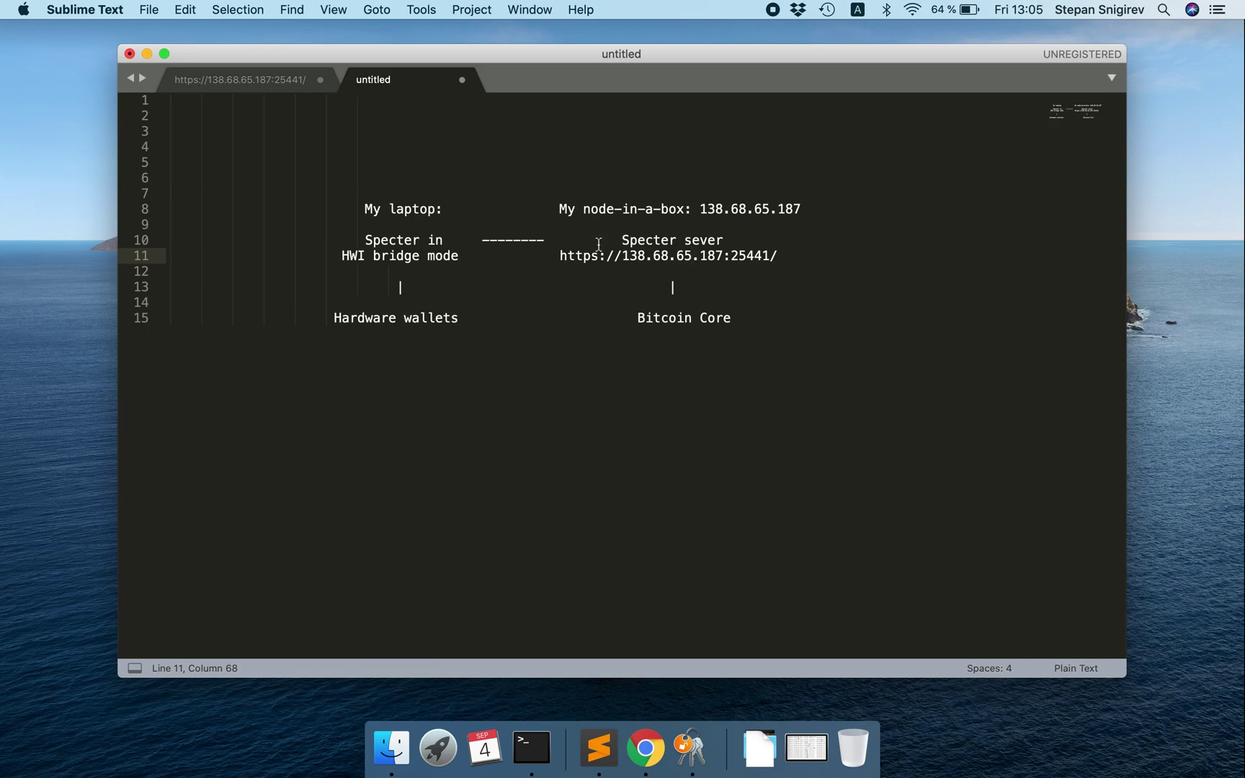
pyautogui.moveTo(559, 256); pyautogui.dragTo(778, 256)
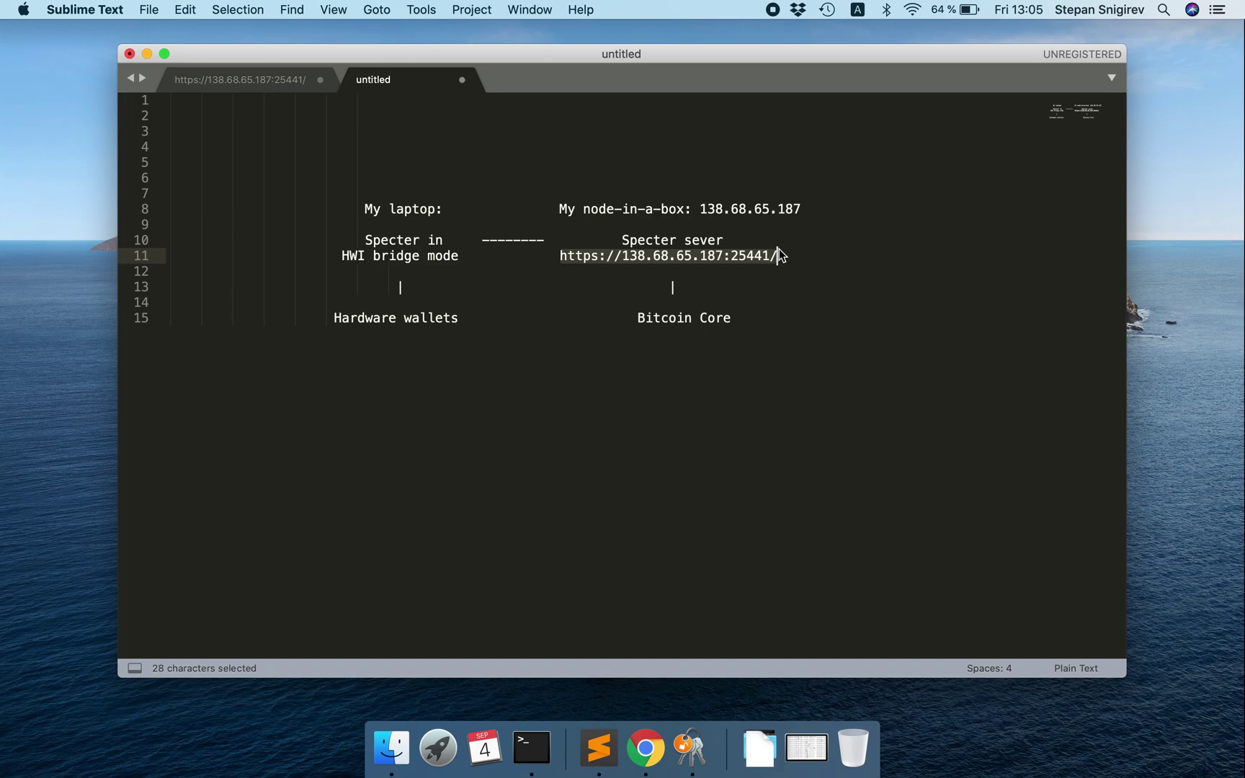
pyautogui.click(669, 241)
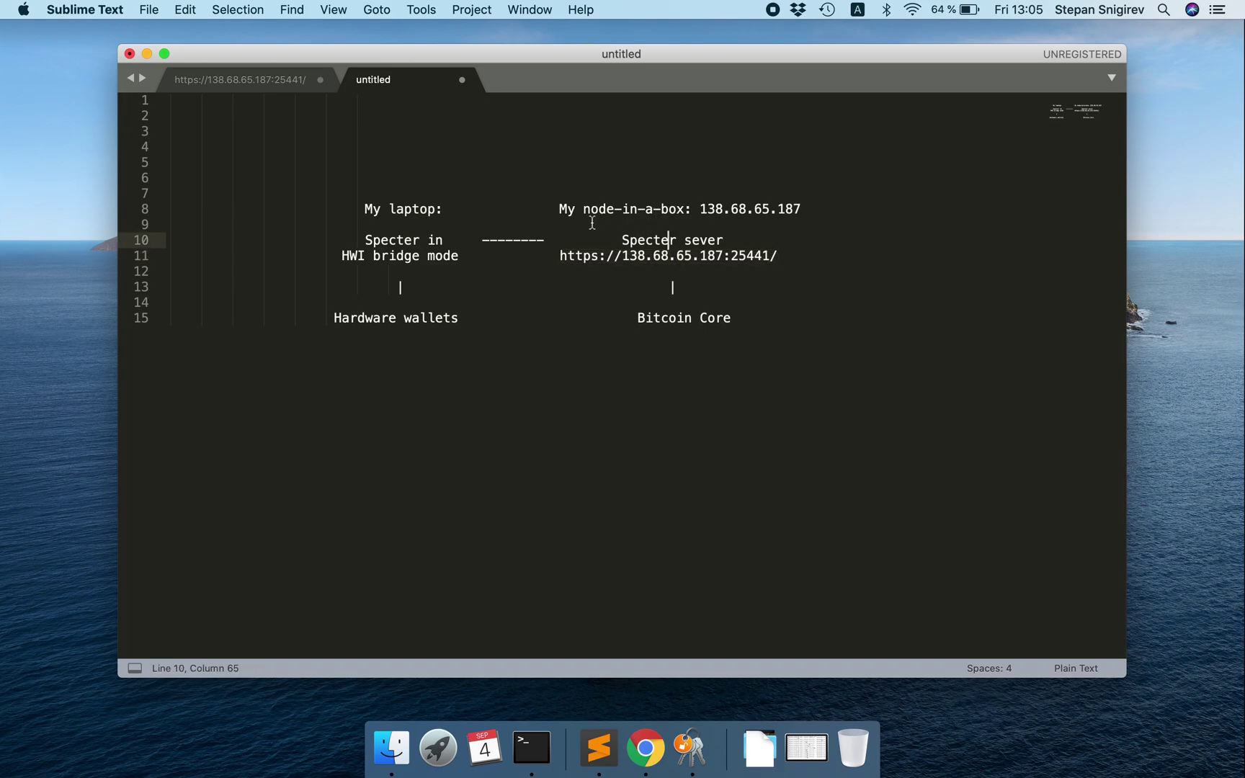
pyautogui.moveTo(366, 240); pyautogui.dragTo(435, 240)
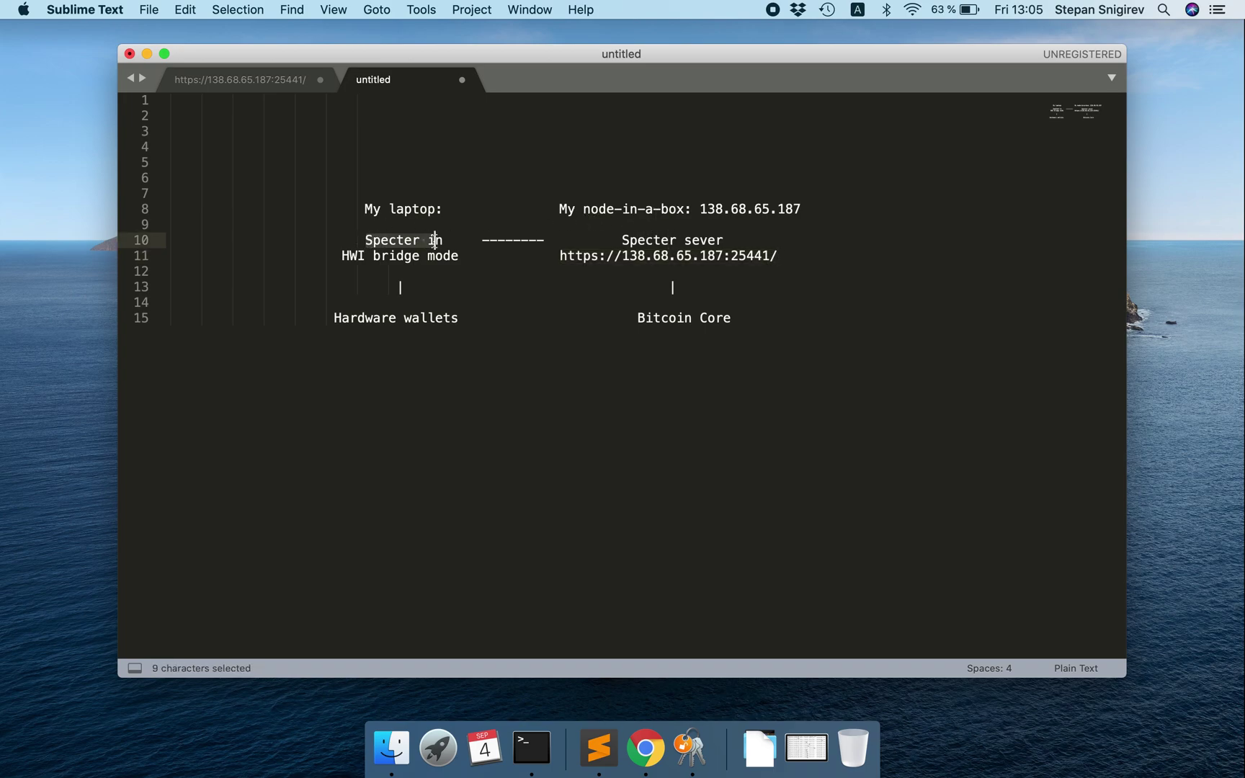
pyautogui.click(365, 256)
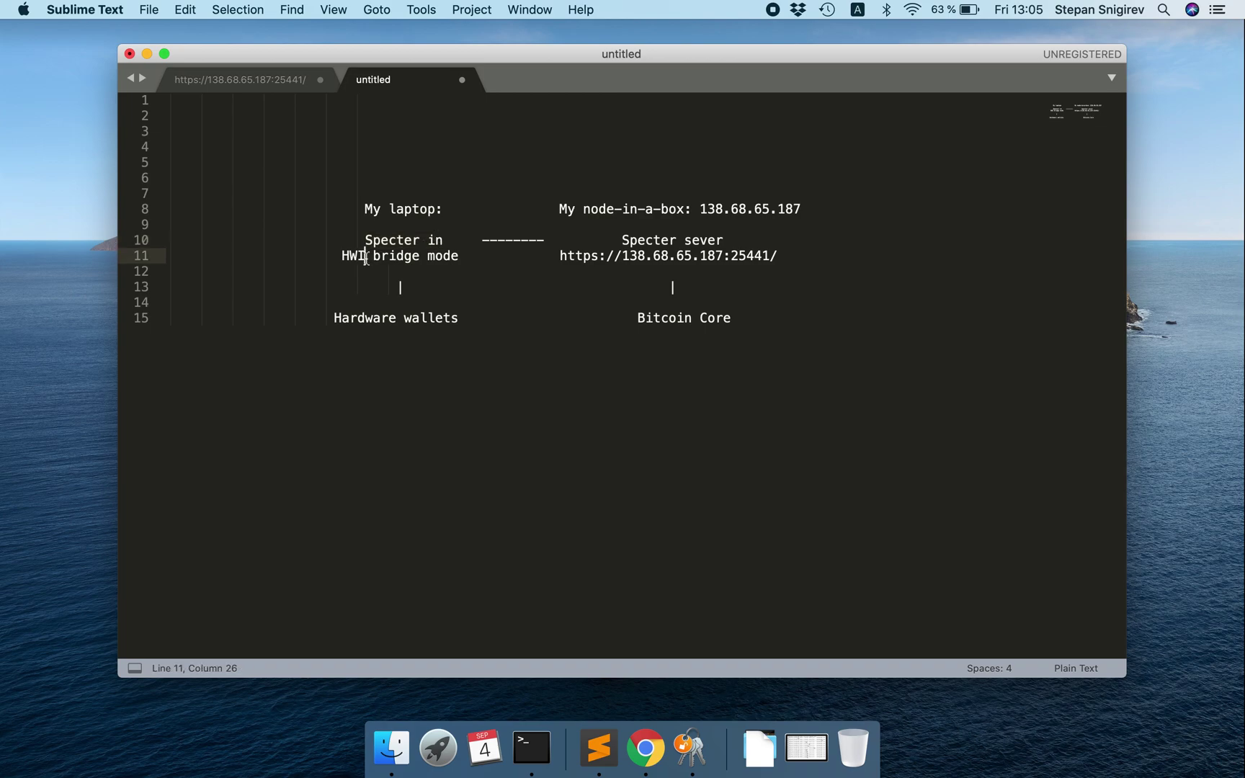
pyautogui.click(420, 257)
pyautogui.click(559, 256)
pyautogui.moveTo(559, 256); pyautogui.dragTo(768, 255)
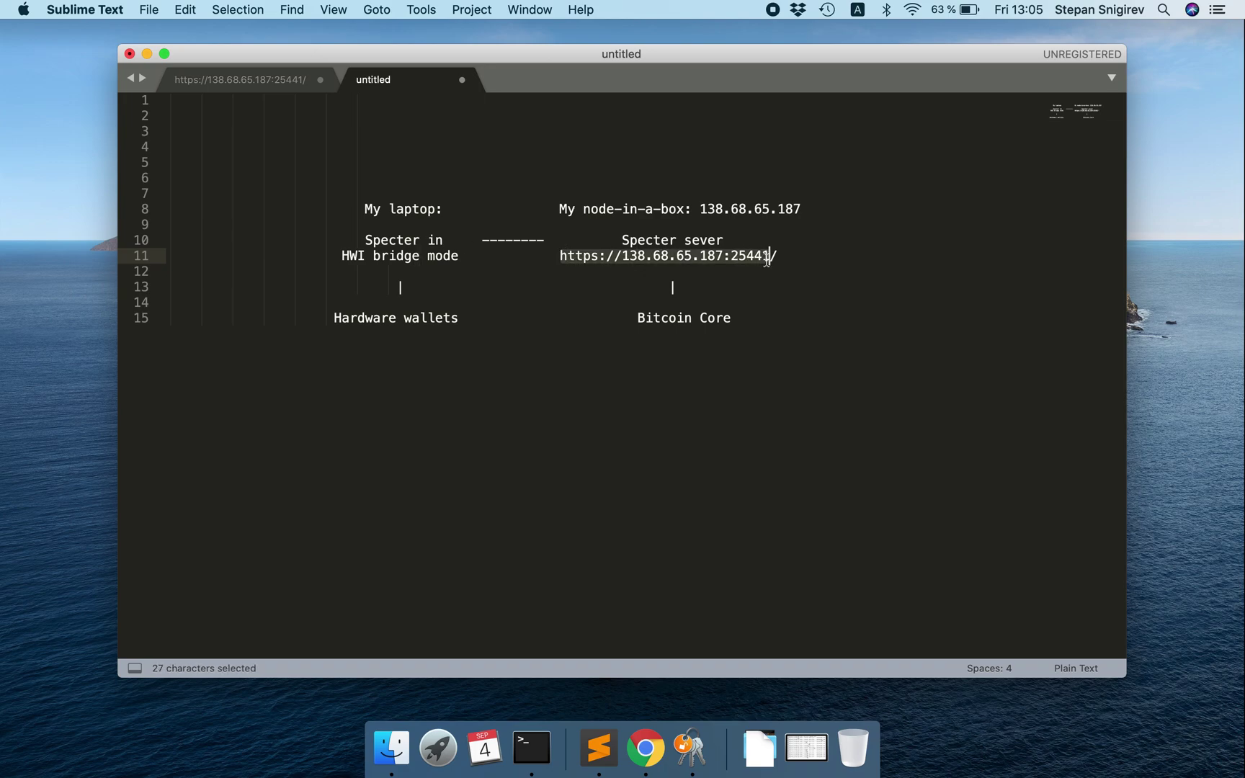
pyautogui.press('super+Tab')
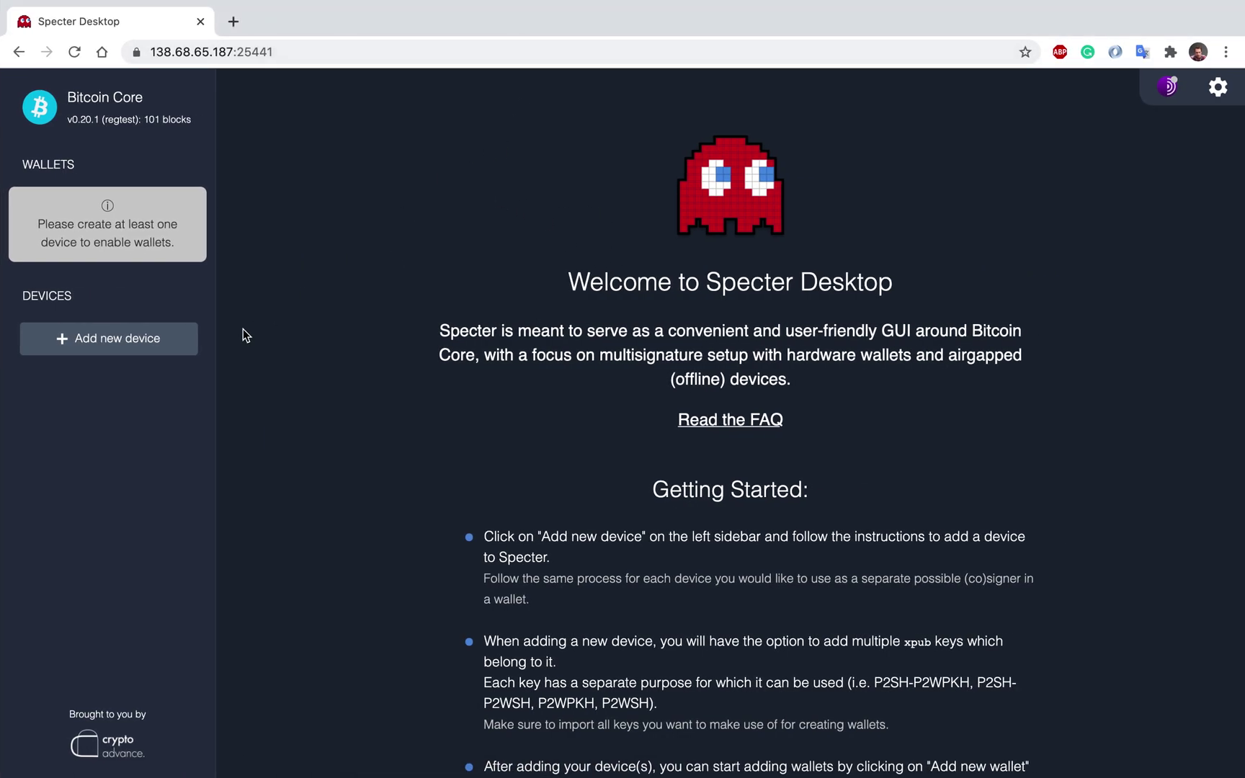
# Step: Try adding a new device over USB, cancel detection, then open Launchpad to find Specter
pyautogui.click(153, 337)
pyautogui.click(685, 624)
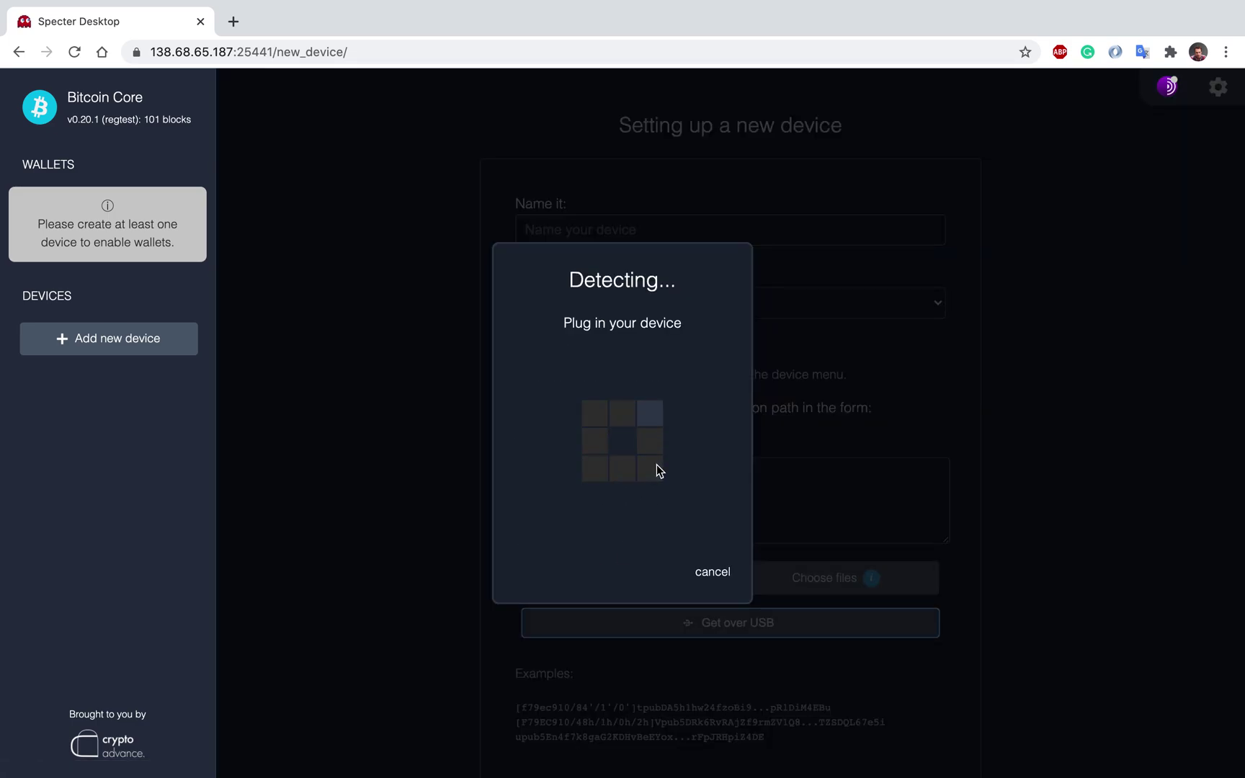
pyautogui.click(925, 341)
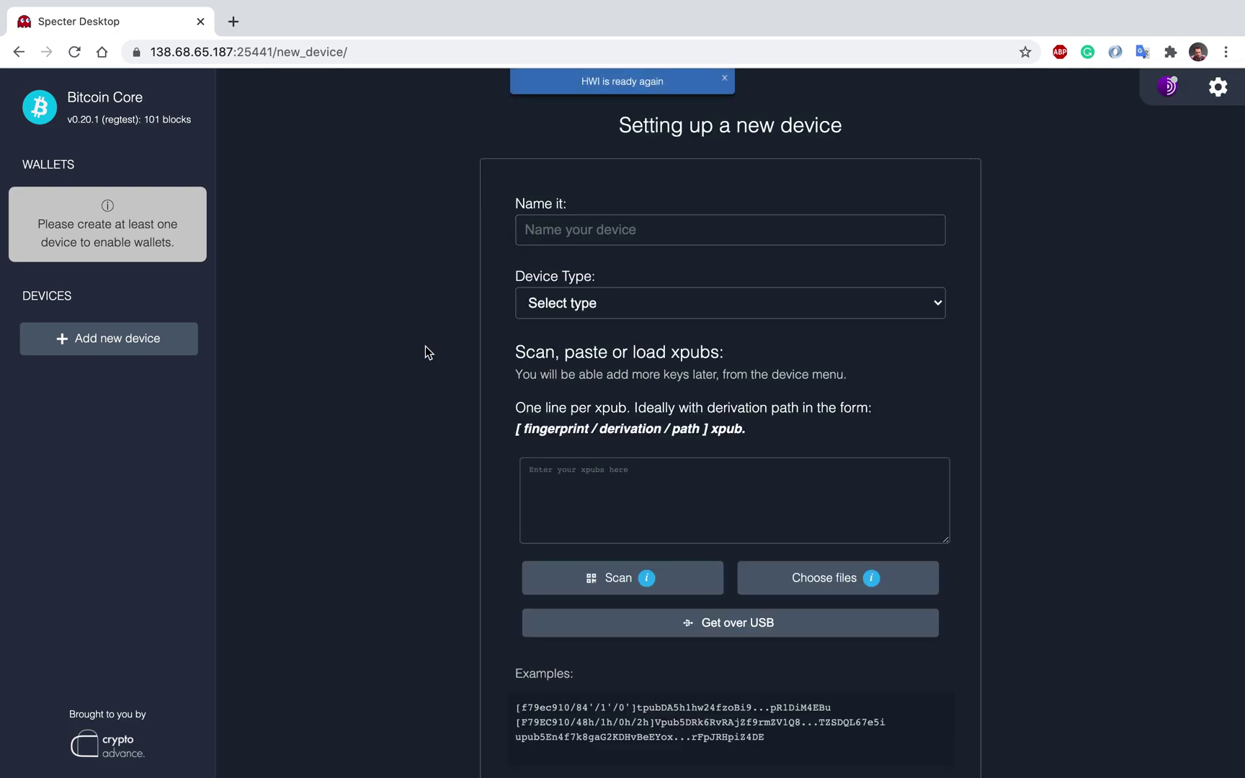
pyautogui.hotkey('ctrl', 'Left')
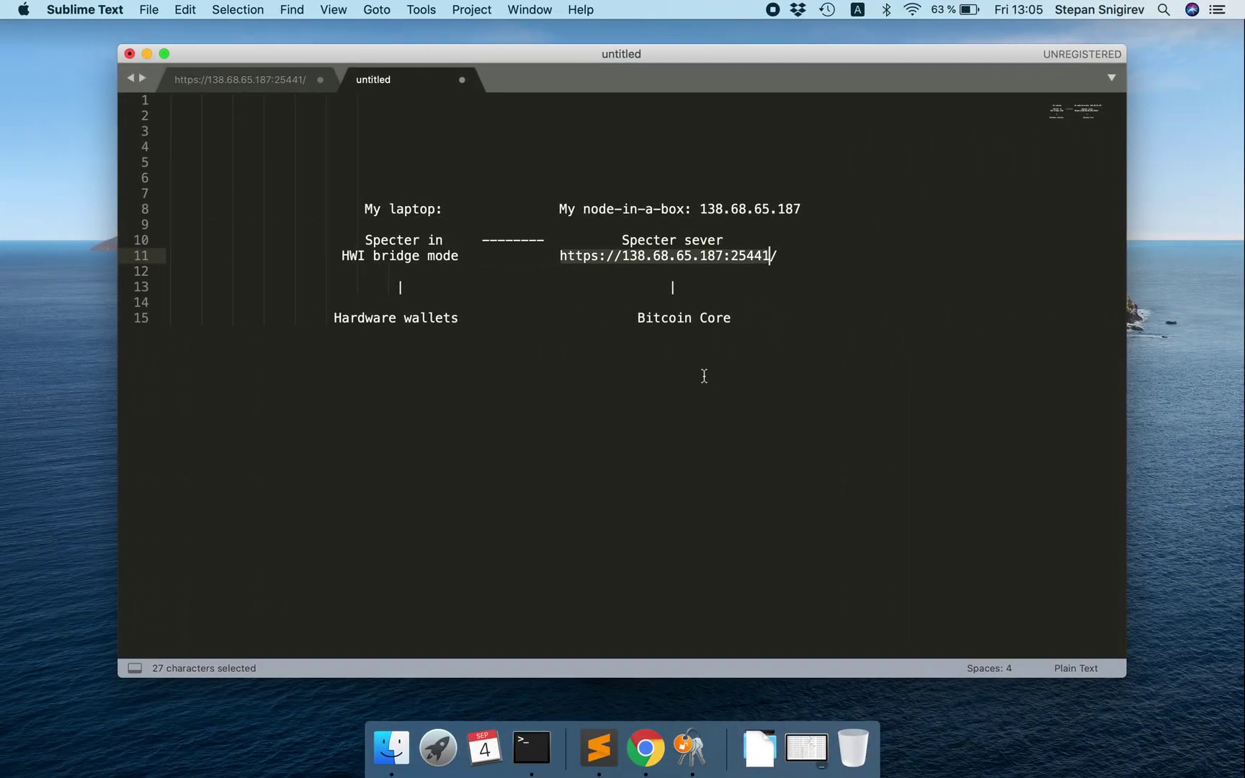
pyautogui.press('F4')
# Step: Launch the Specter desktop app from Launchpad and choose Use a Remote Specter Server
pyautogui.write('spe')
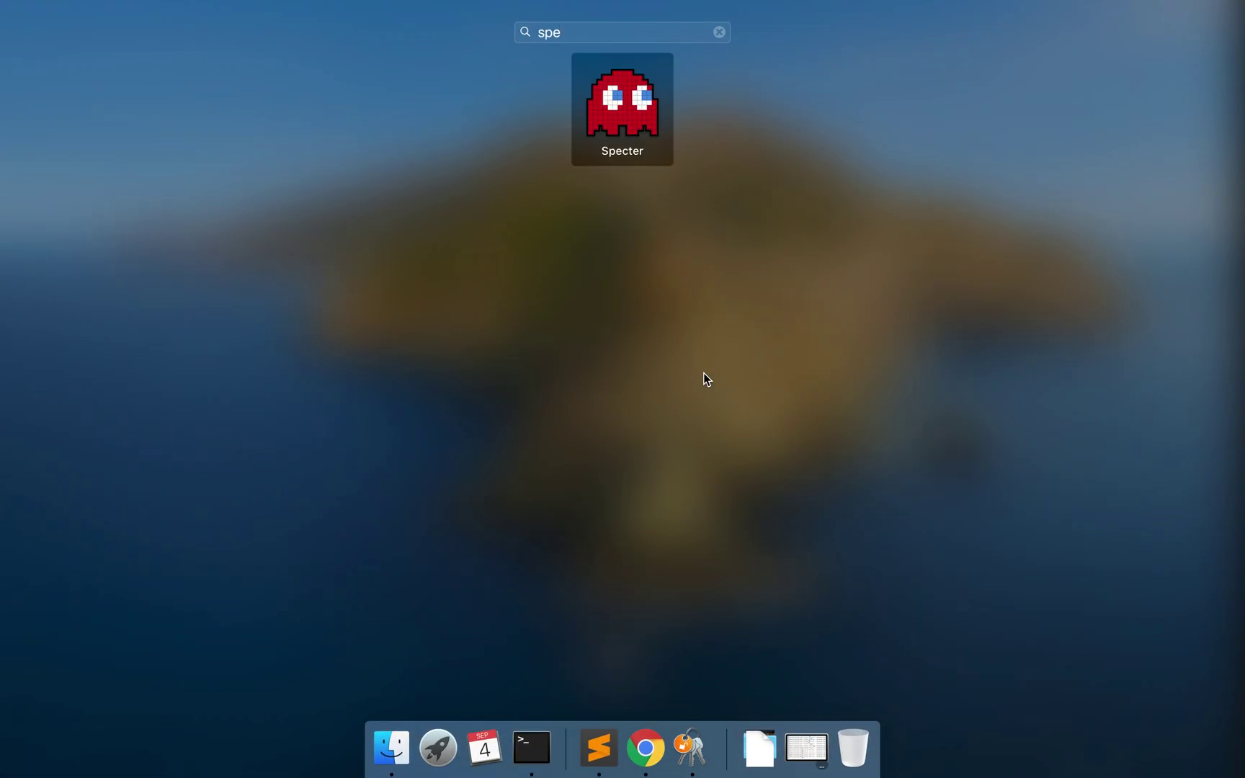
pyautogui.press('Return')
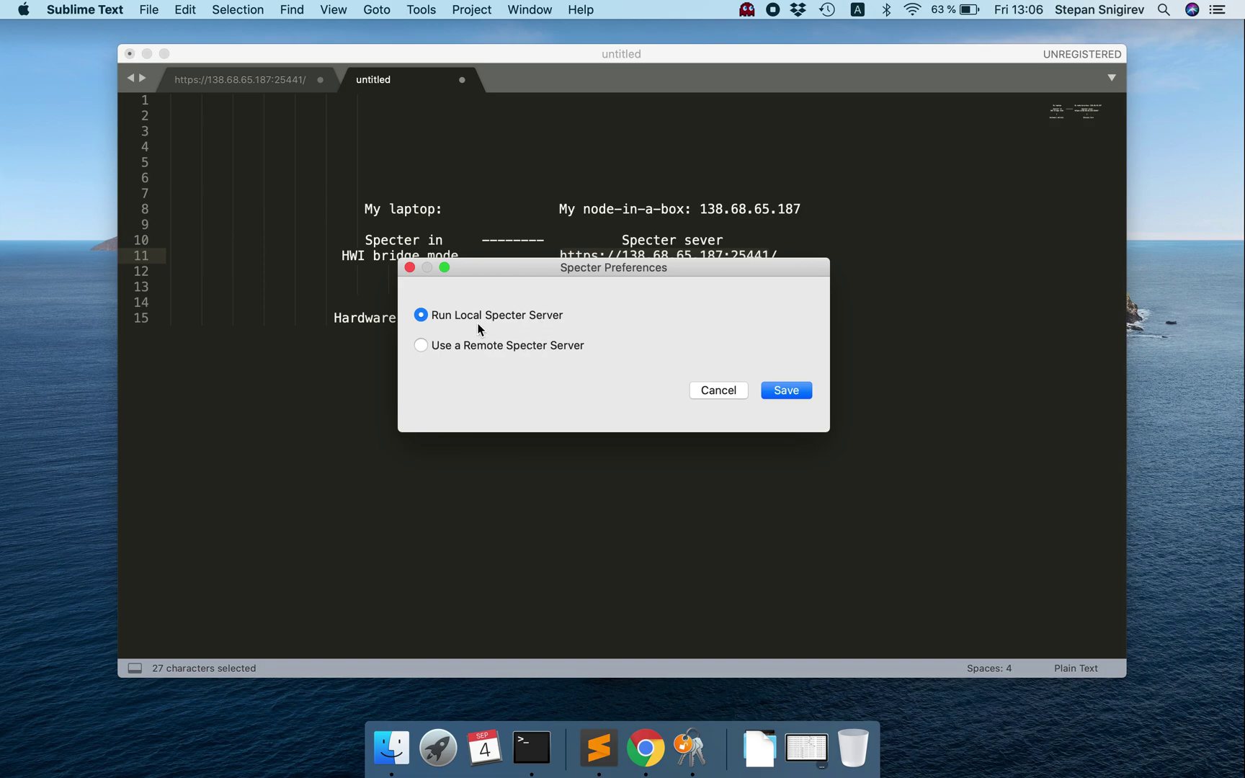
pyautogui.click(497, 347)
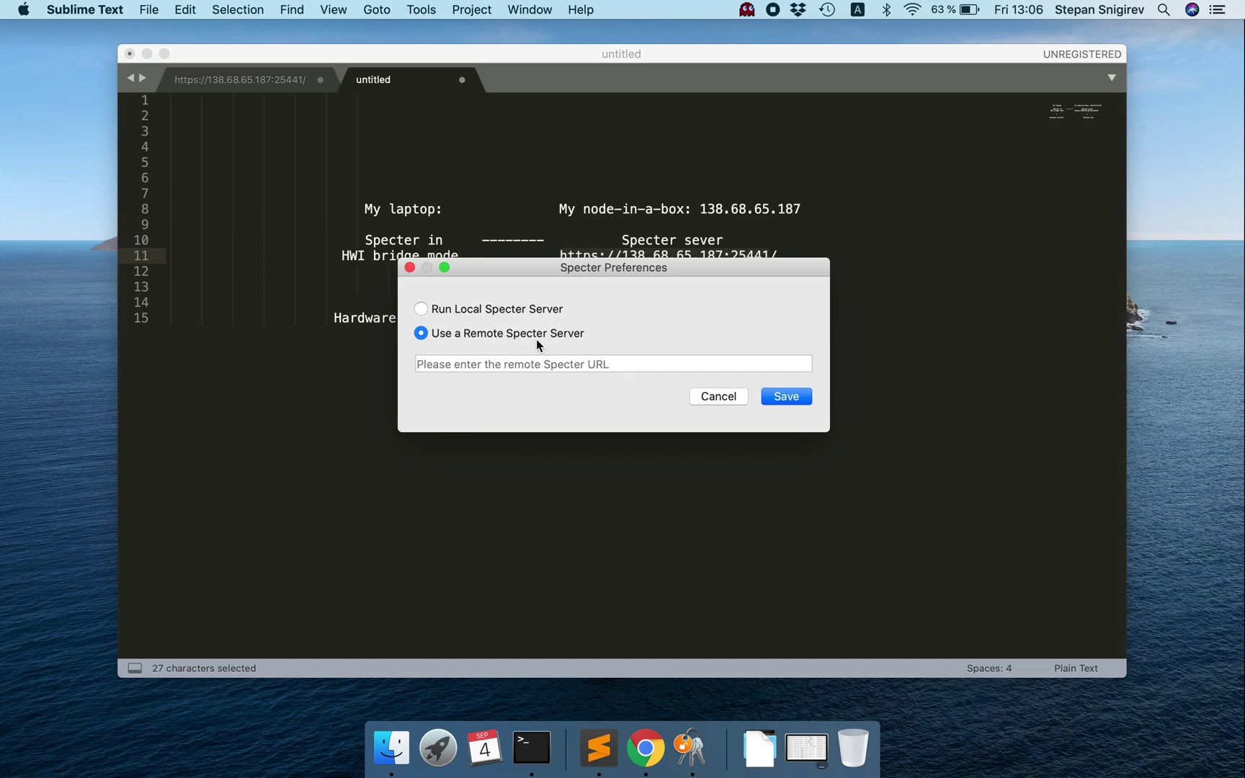
pyautogui.hotkey('ctrl', 'Right')
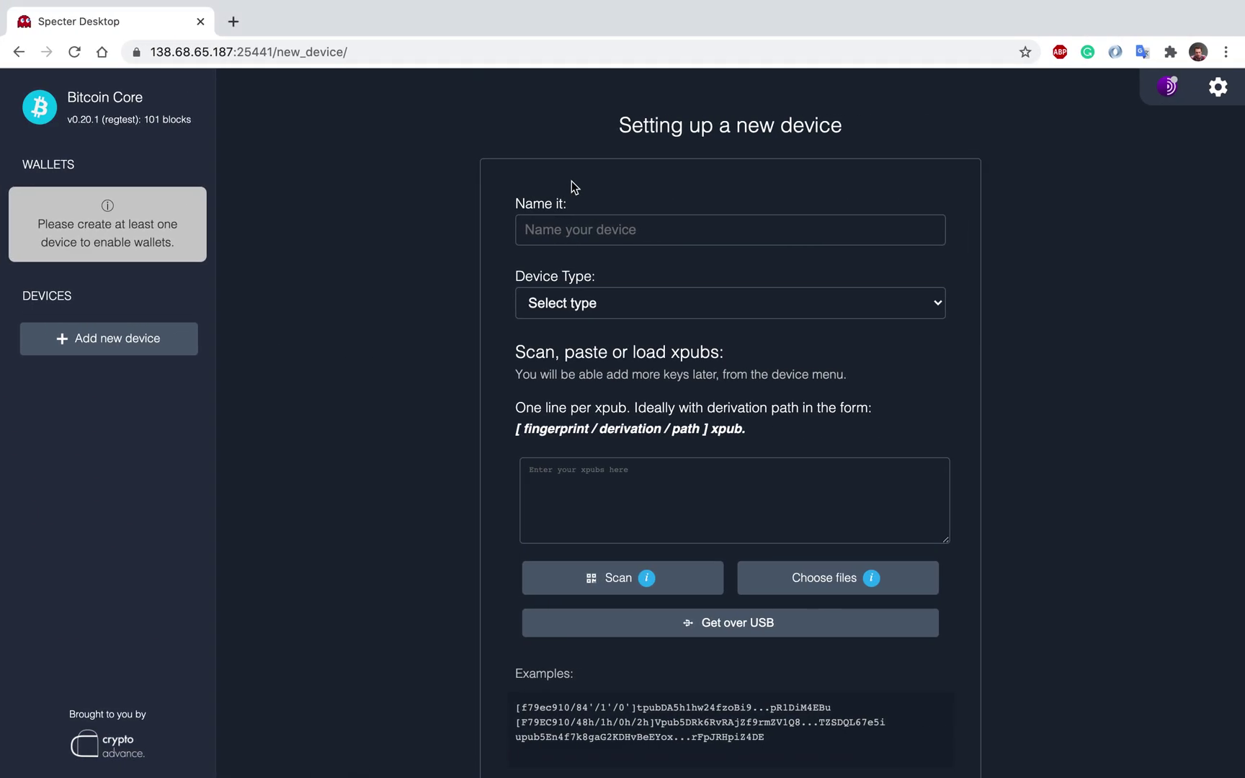
pyautogui.click(261, 50)
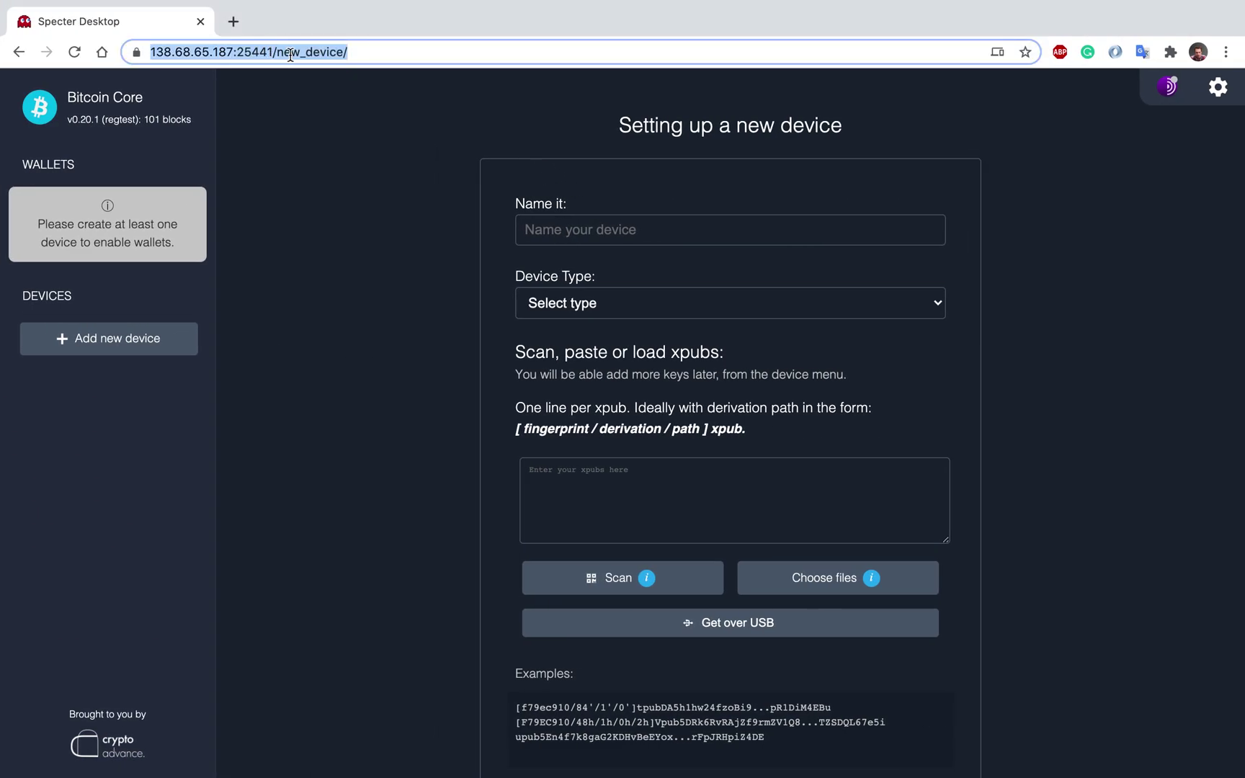
pyautogui.click(274, 52)
pyautogui.hotkey('shift', 'Home')
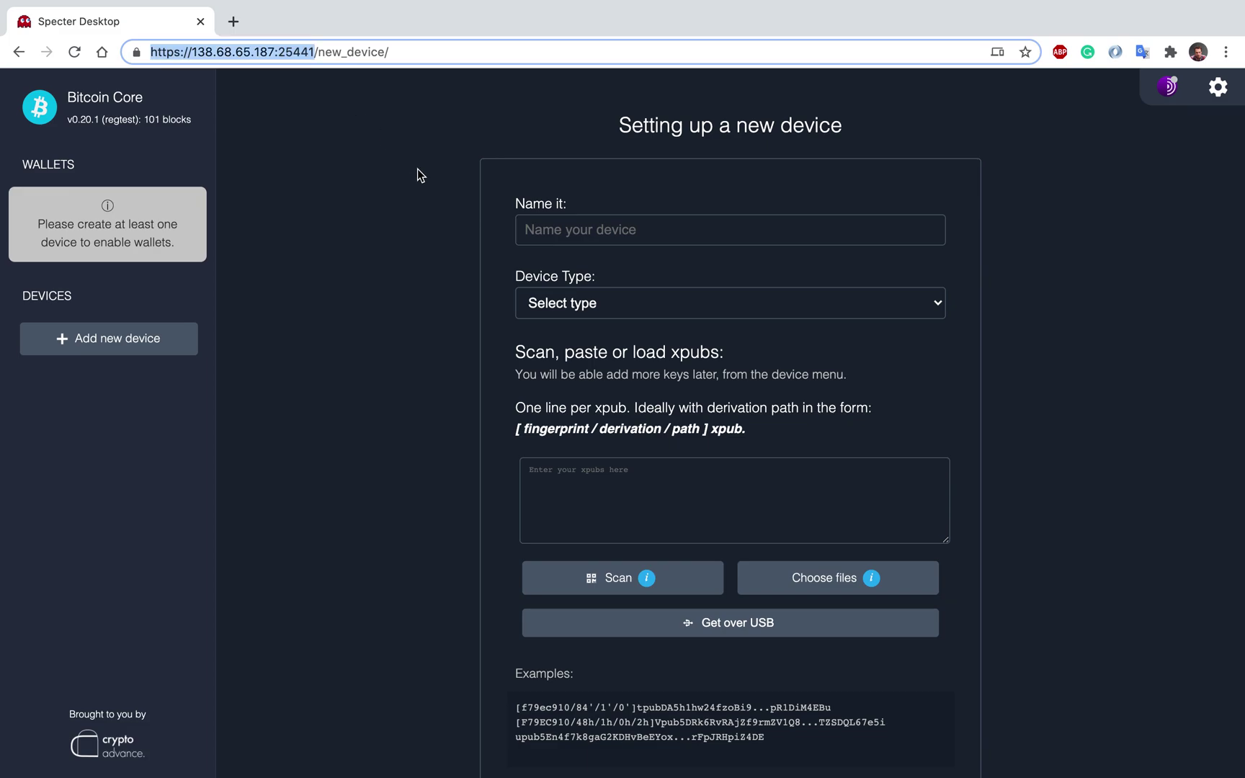
pyautogui.press('super+c')
pyautogui.press('super+Tab')
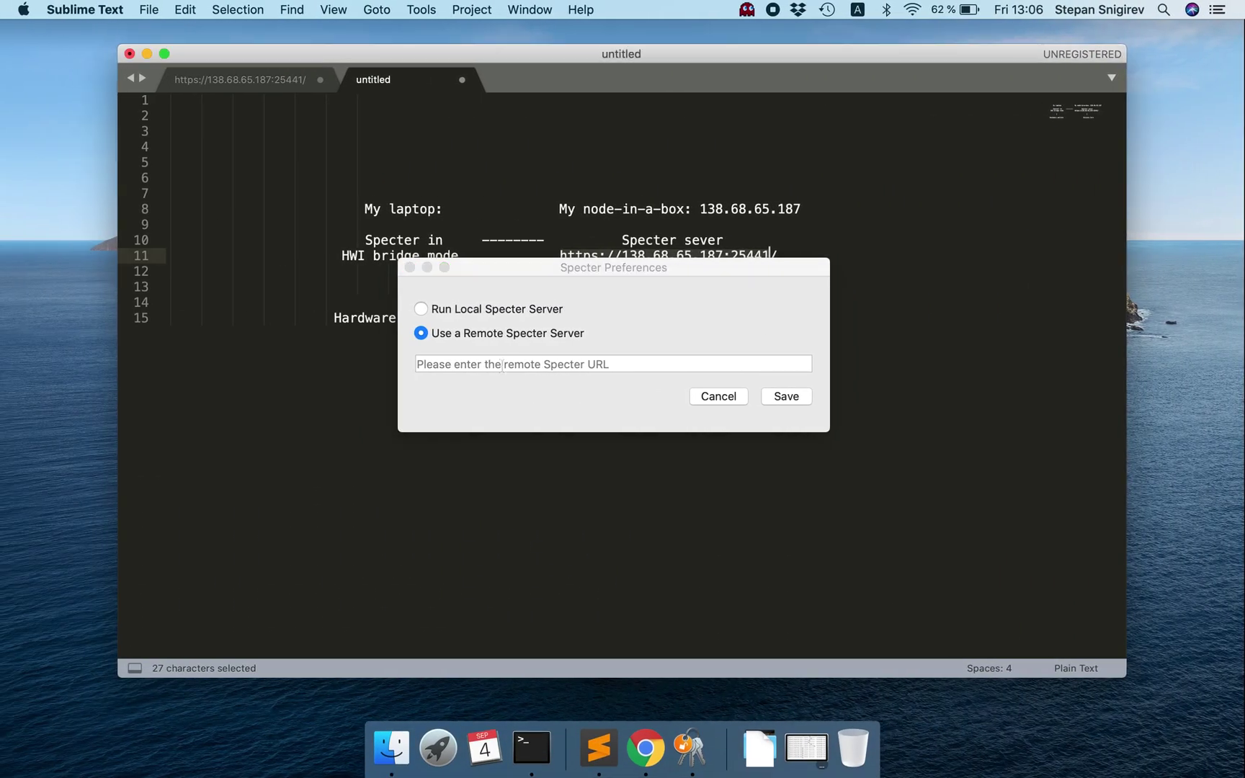
pyautogui.click(602, 363)
pyautogui.press('super+v')
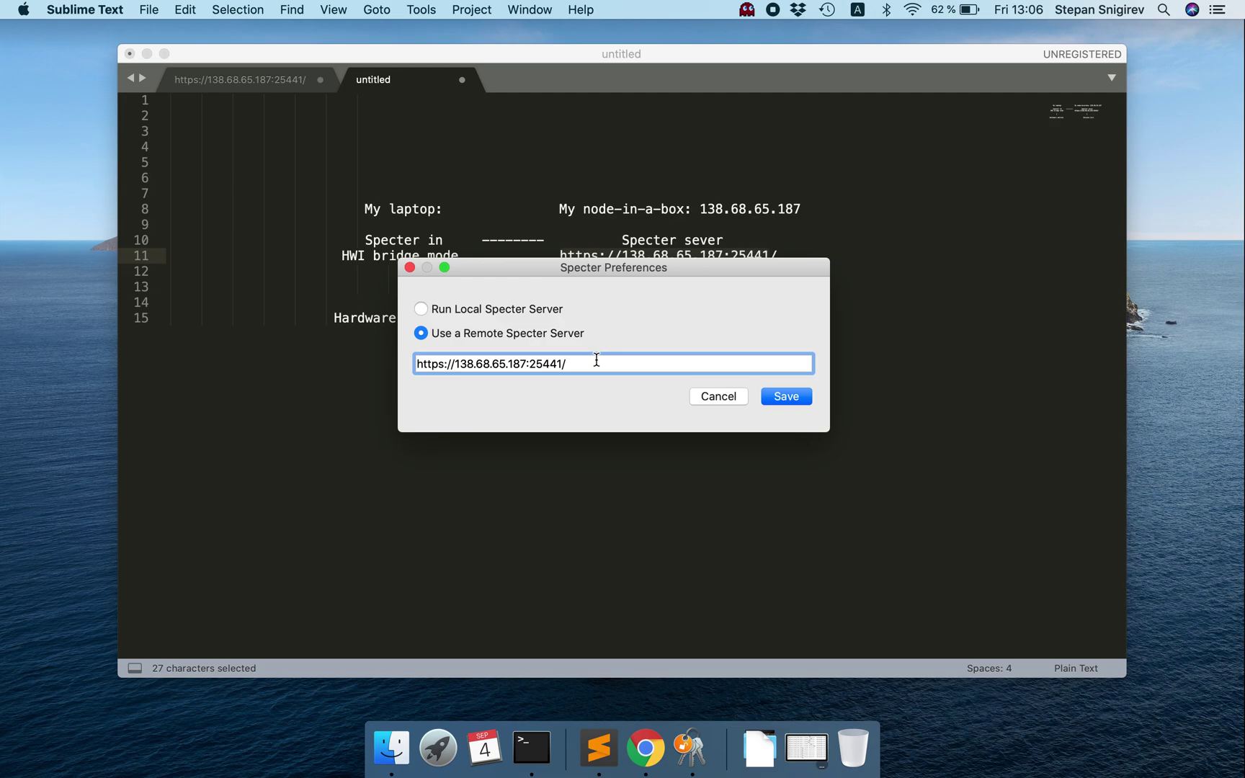
pyautogui.click(783, 397)
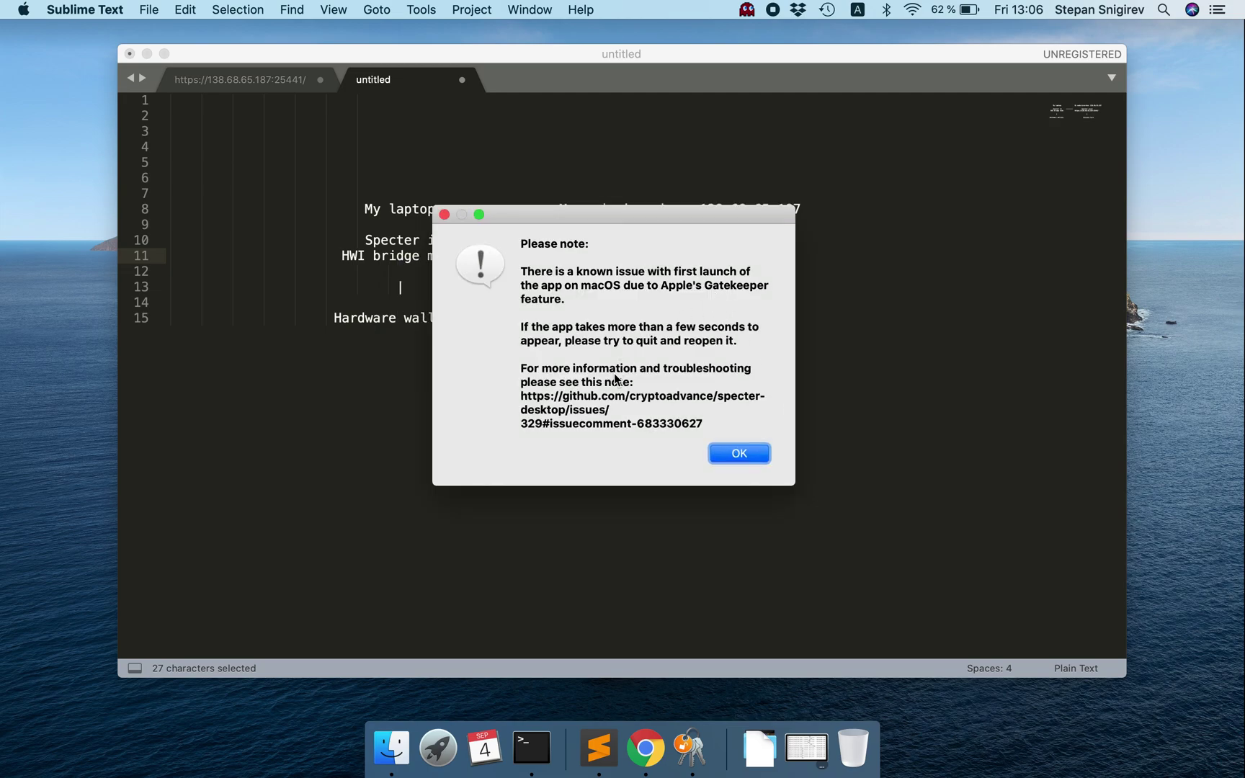
pyautogui.click(742, 454)
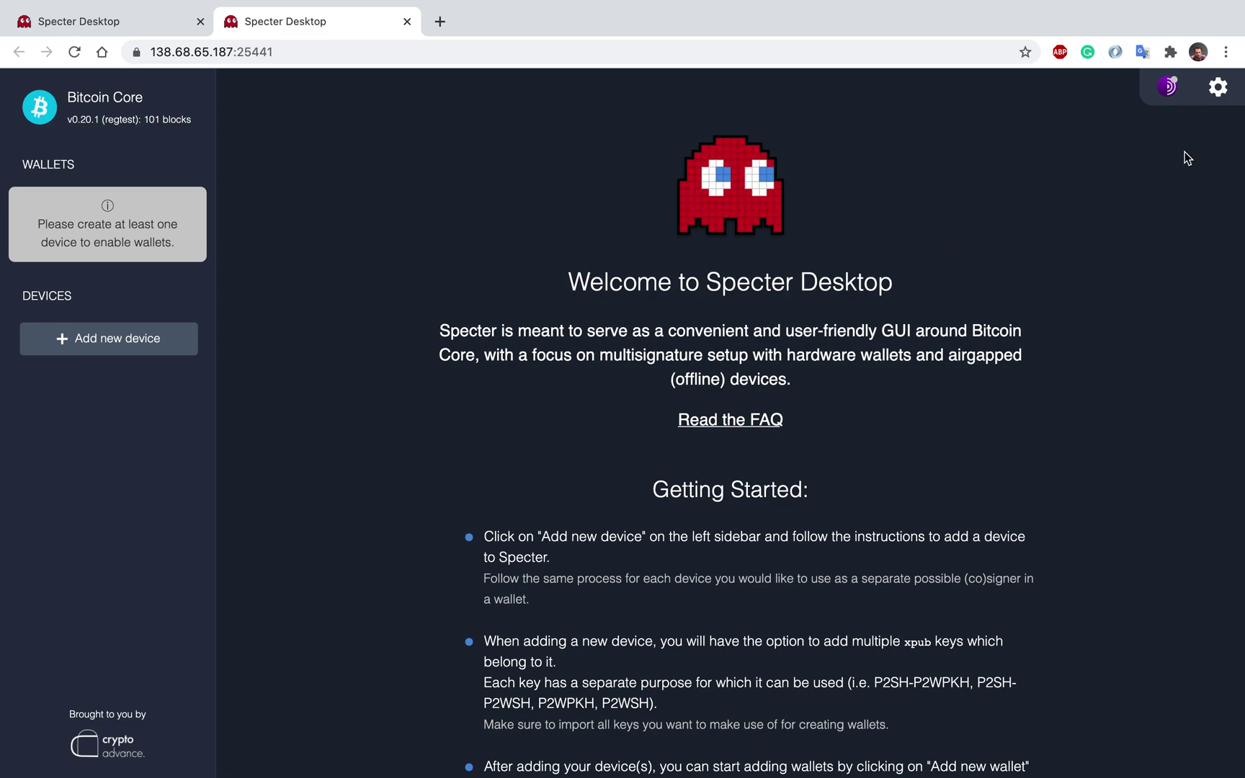
# Step: Open the remote server's settings and go to its HWI Bridge tab
pyautogui.click(1217, 87)
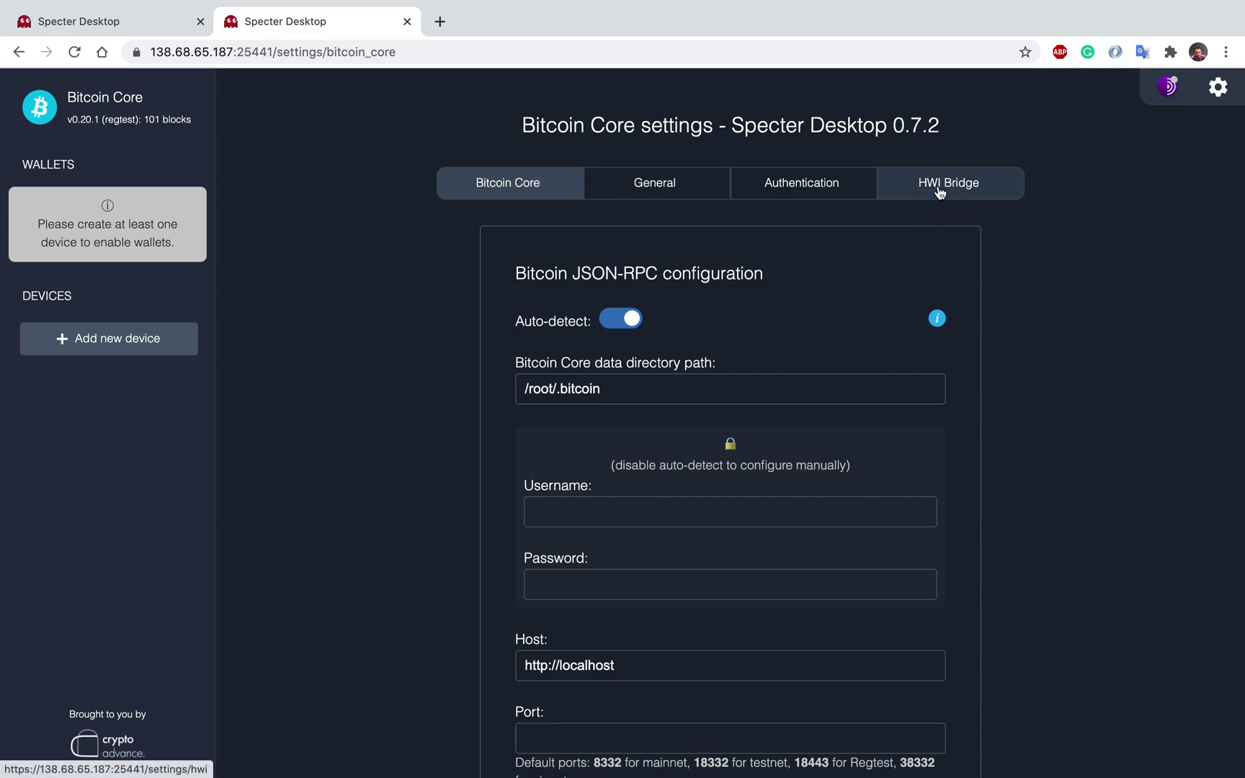
pyautogui.click(940, 191)
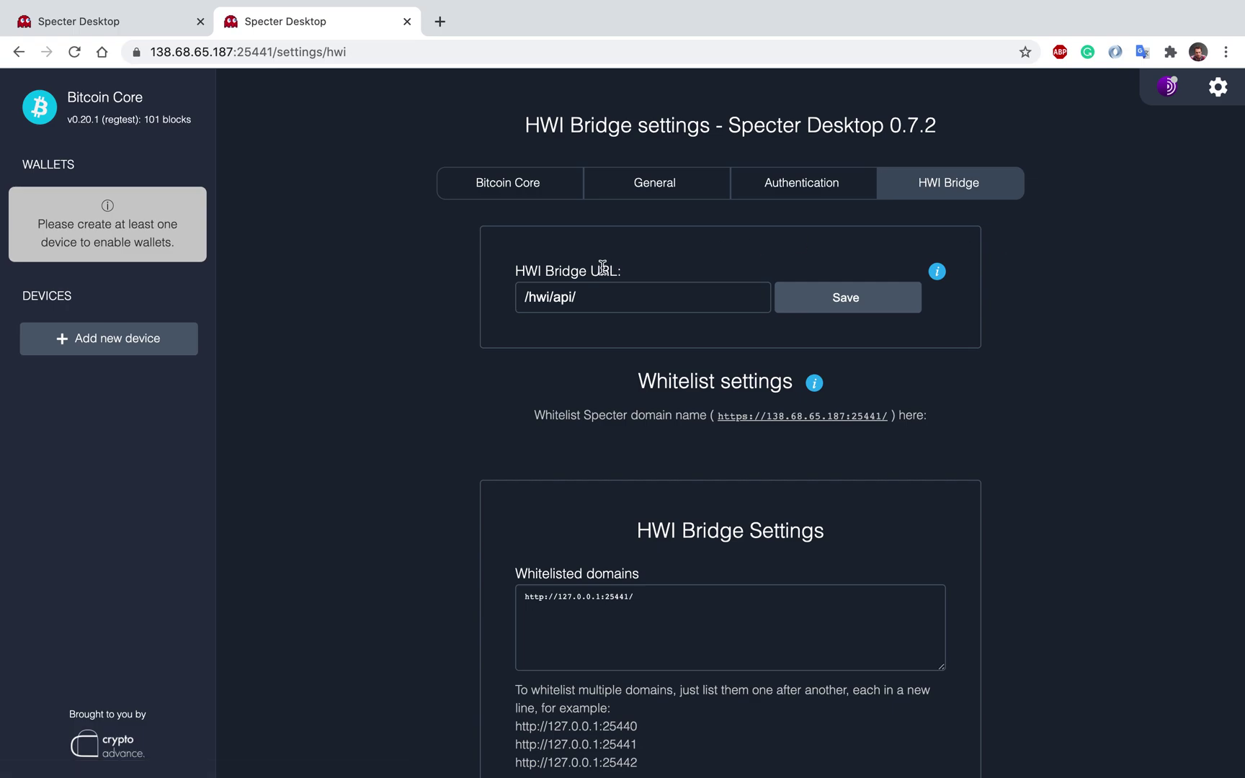
pyautogui.moveTo(604, 296); pyautogui.dragTo(503, 303)
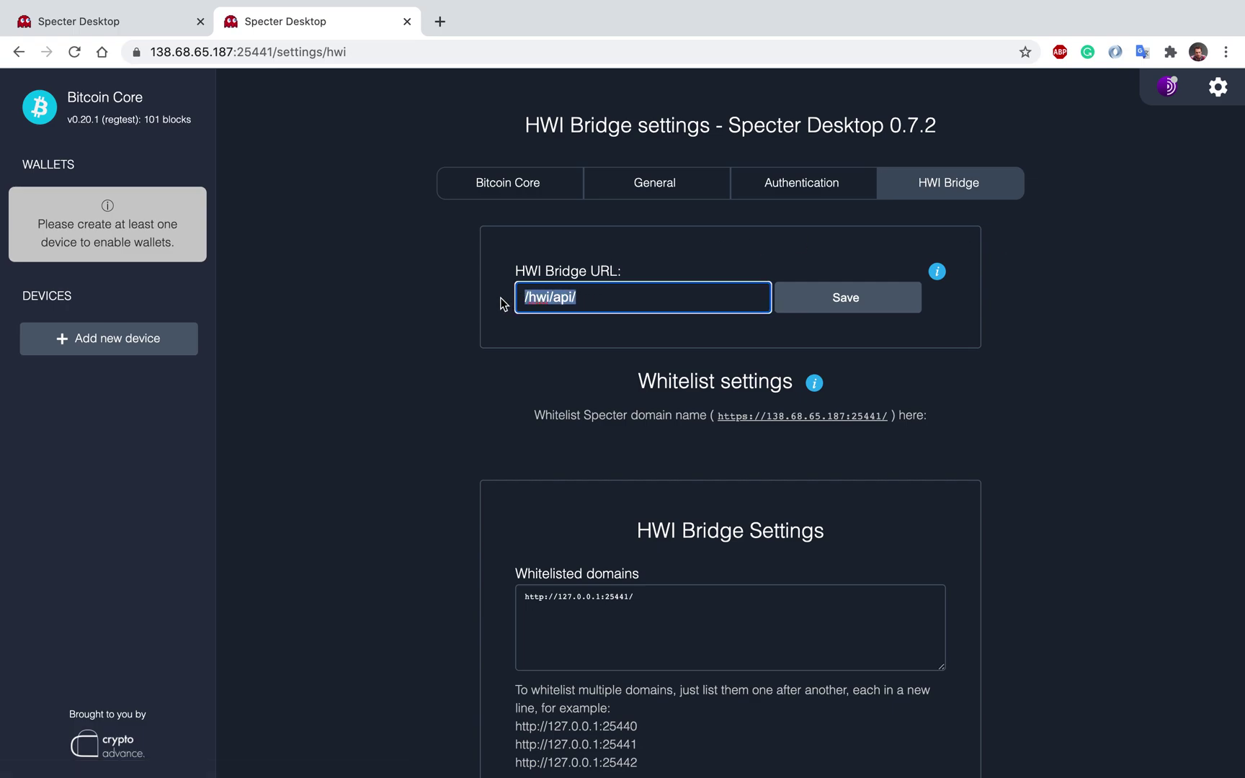
pyautogui.click(564, 265)
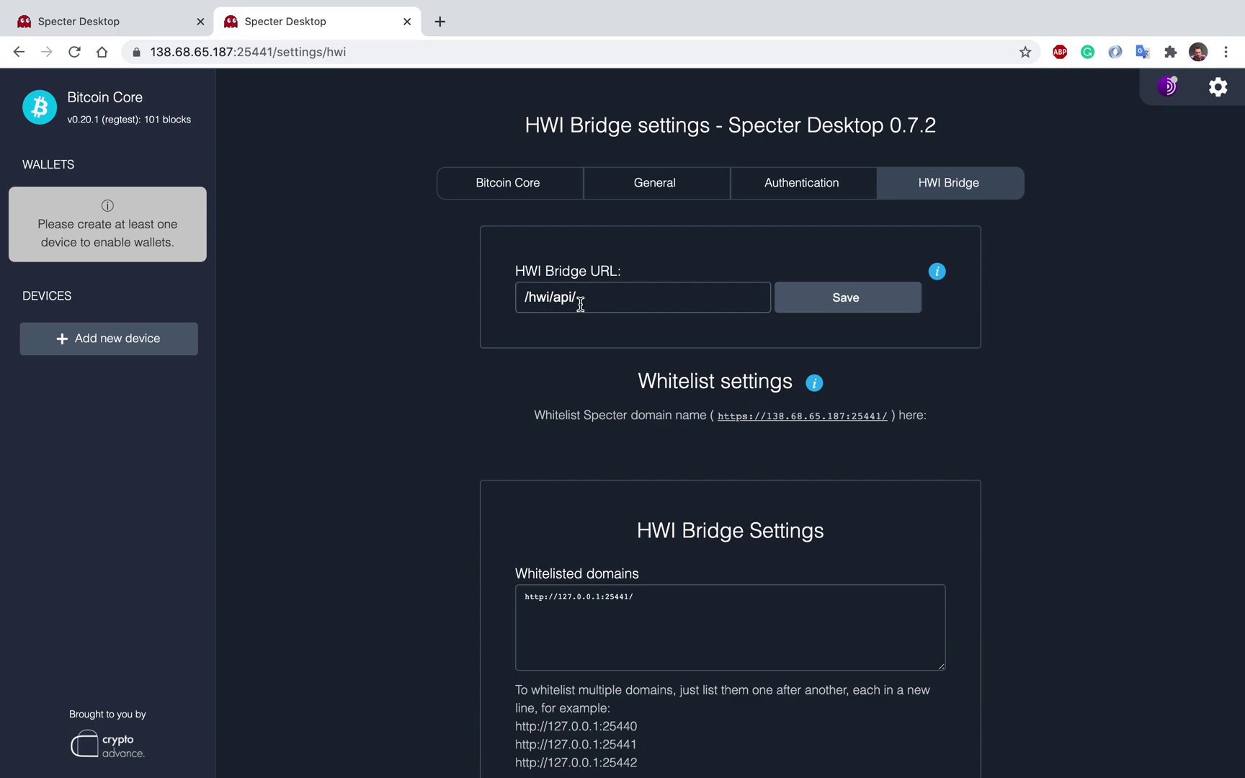
pyautogui.click(592, 301)
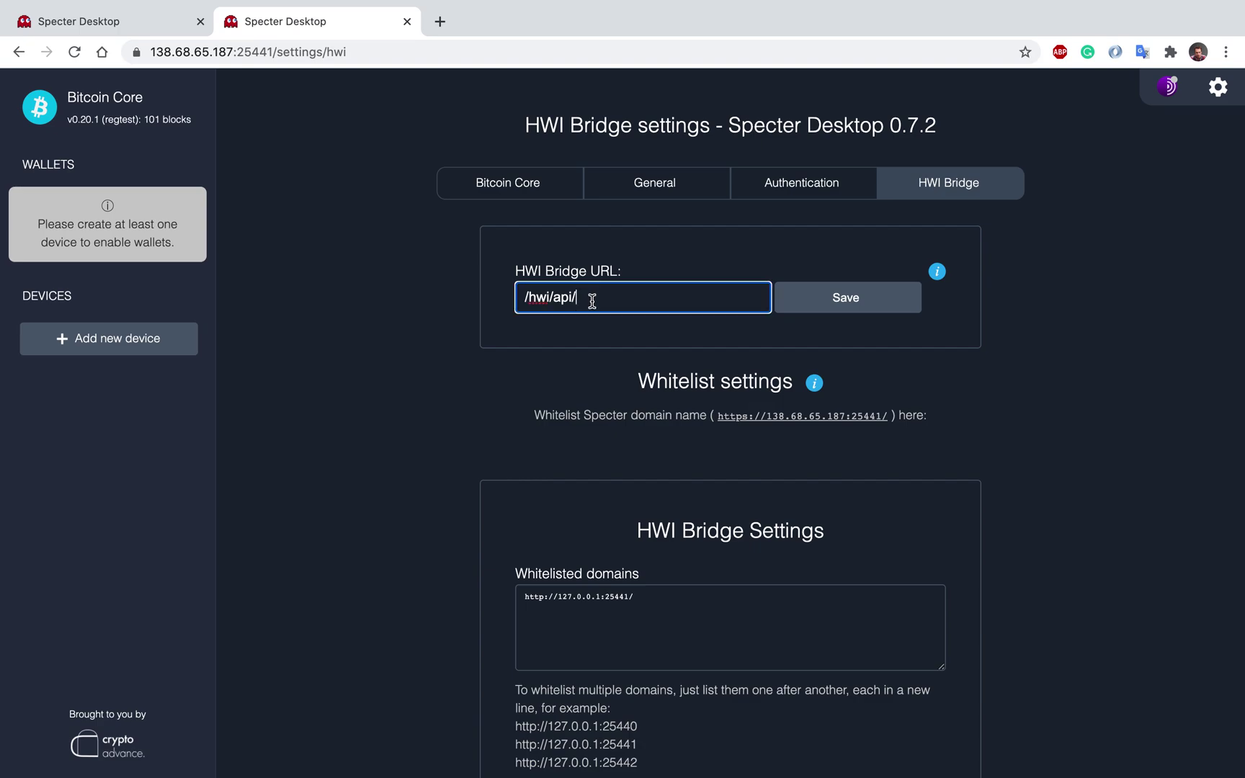
pyautogui.press('Home')
pyautogui.write('http:')
pyautogui.write('/')
pyautogui.write('/localhost')
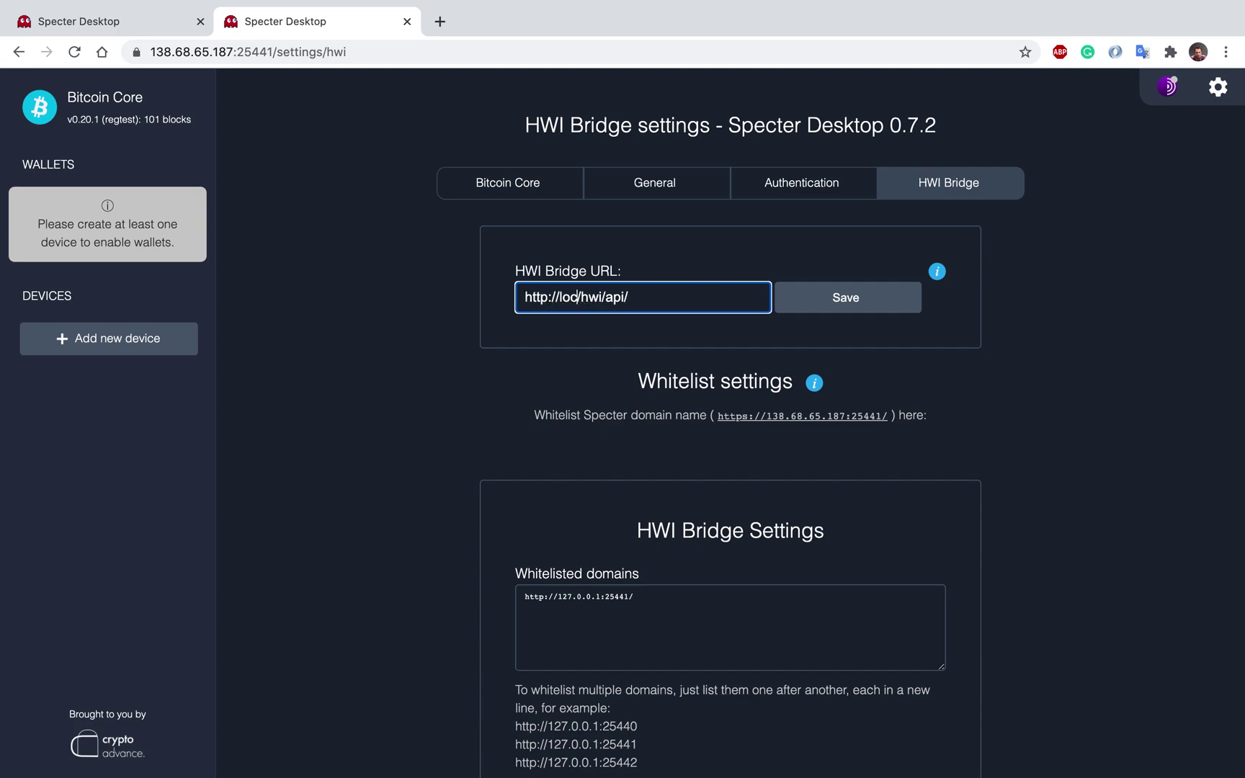
pyautogui.click(686, 300)
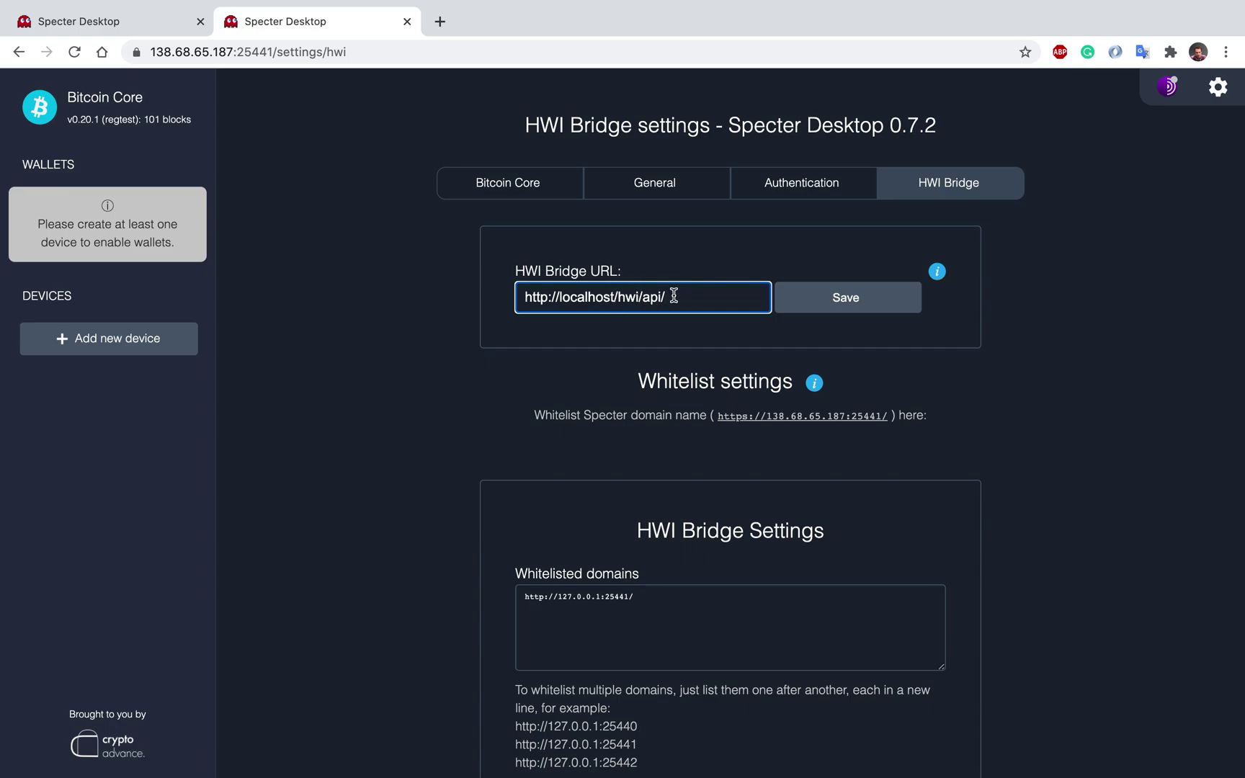
pyautogui.click(618, 298)
pyautogui.write(':255')
pyautogui.write('41')
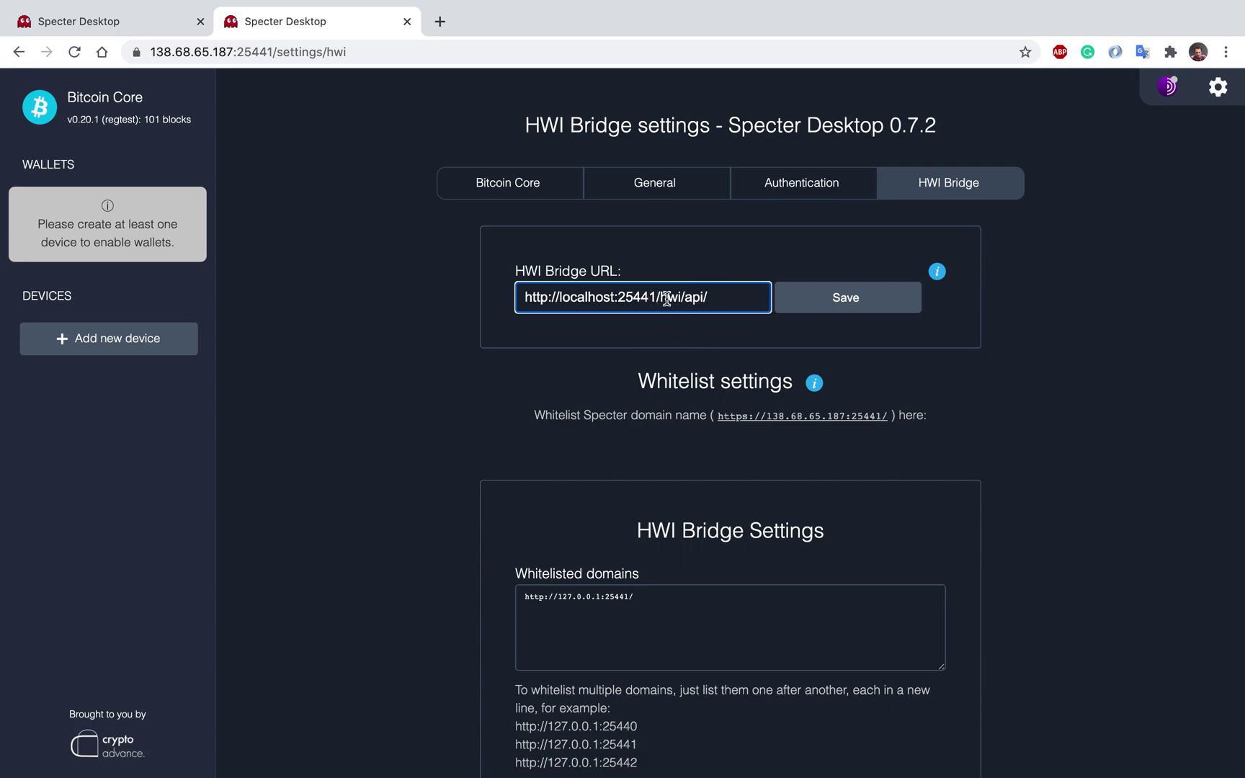
pyautogui.click(848, 300)
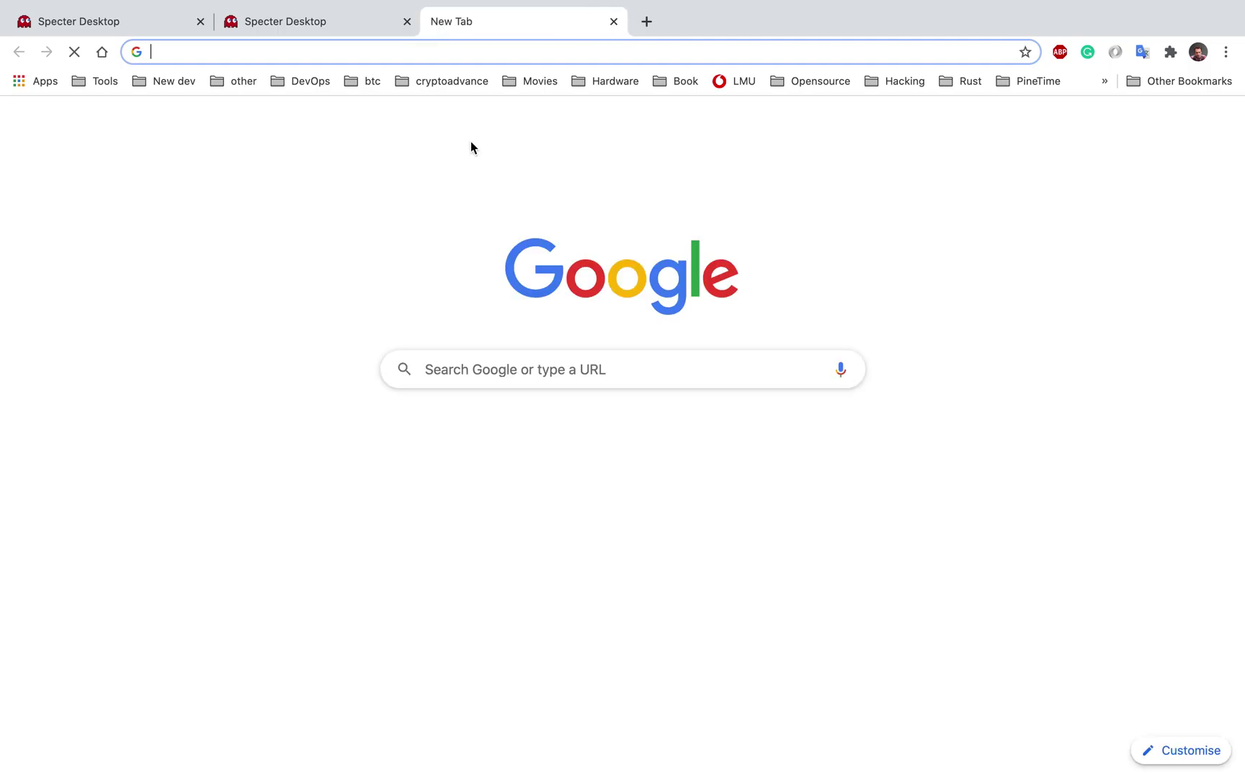
# Step: Load the local bridge settings page localhost:25441/hwi/settings/, then return to the remote Specter tab
pyautogui.write('lo')
pyautogui.press('Down')
pyautogui.press('Down')
pyautogui.press('Down')
pyautogui.press('Down')
pyautogui.press('Down')
pyautogui.press('Down')
pyautogui.press('Return')
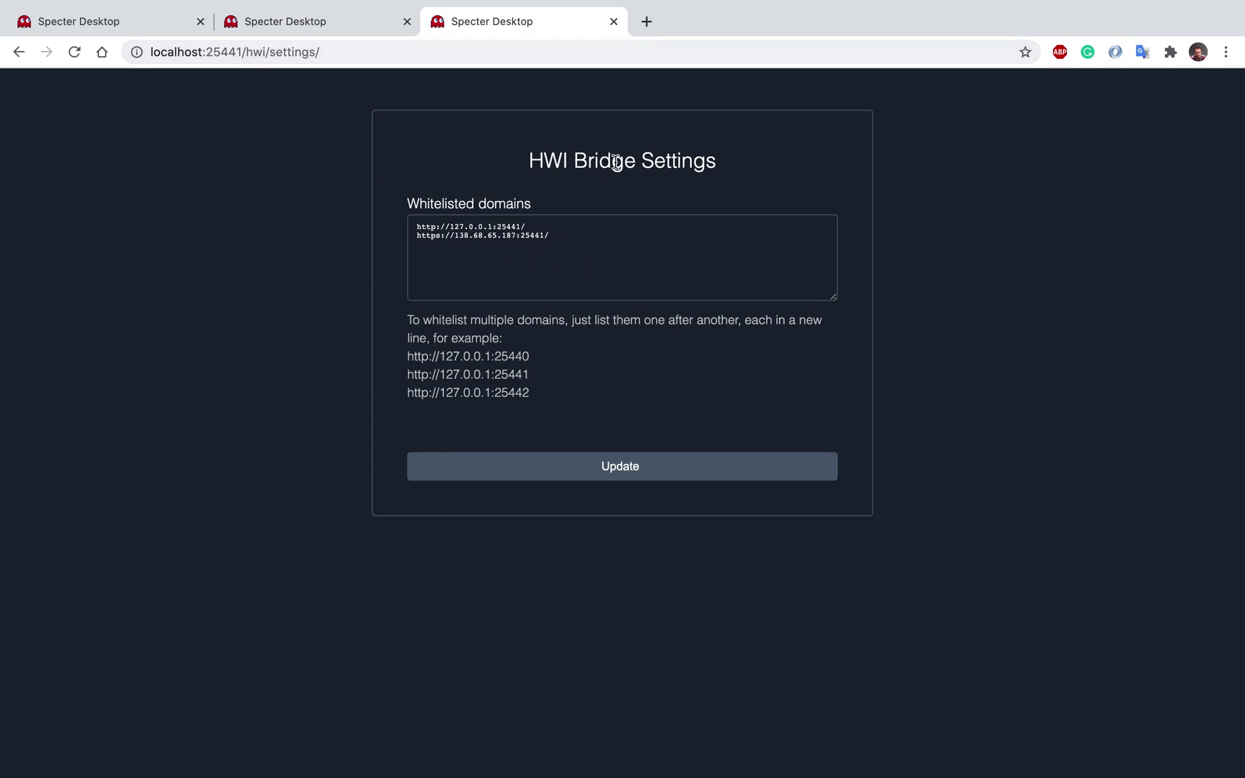
pyautogui.click(350, 25)
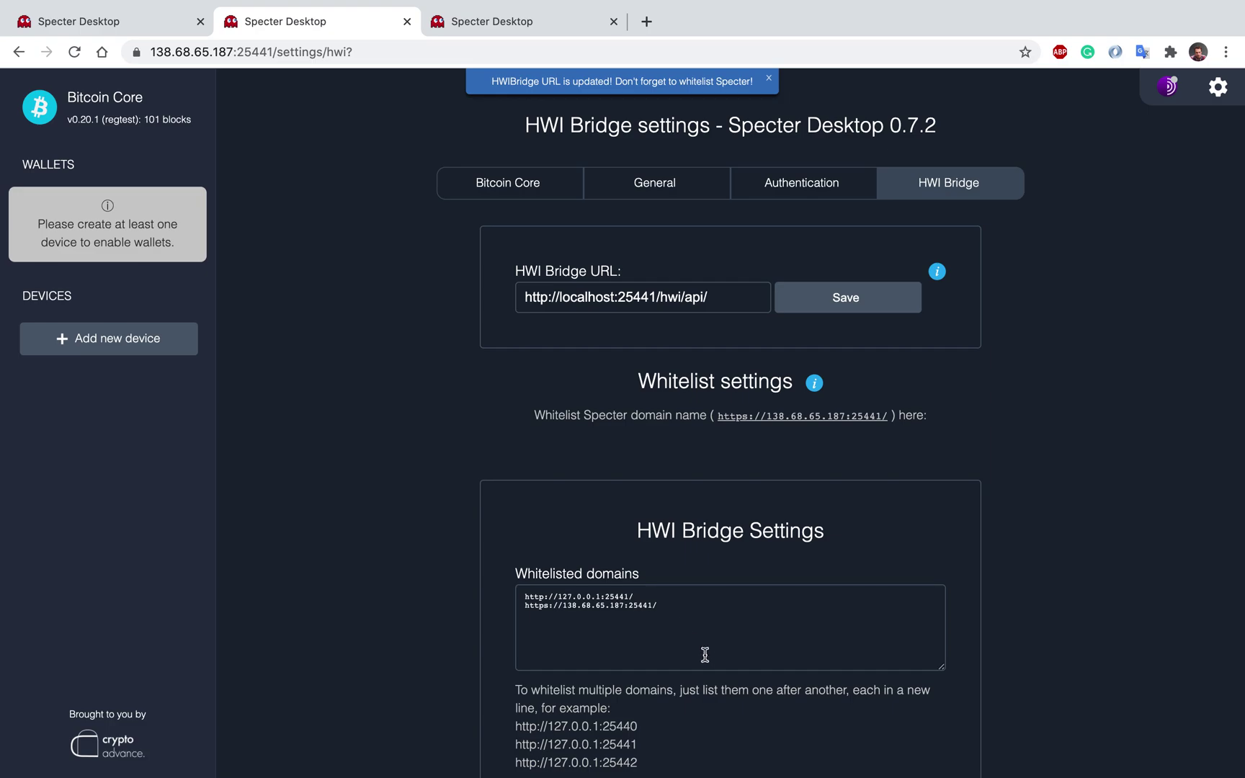
pyautogui.scroll(-3, 706, 656)
pyautogui.scroll(3, 747, 480)
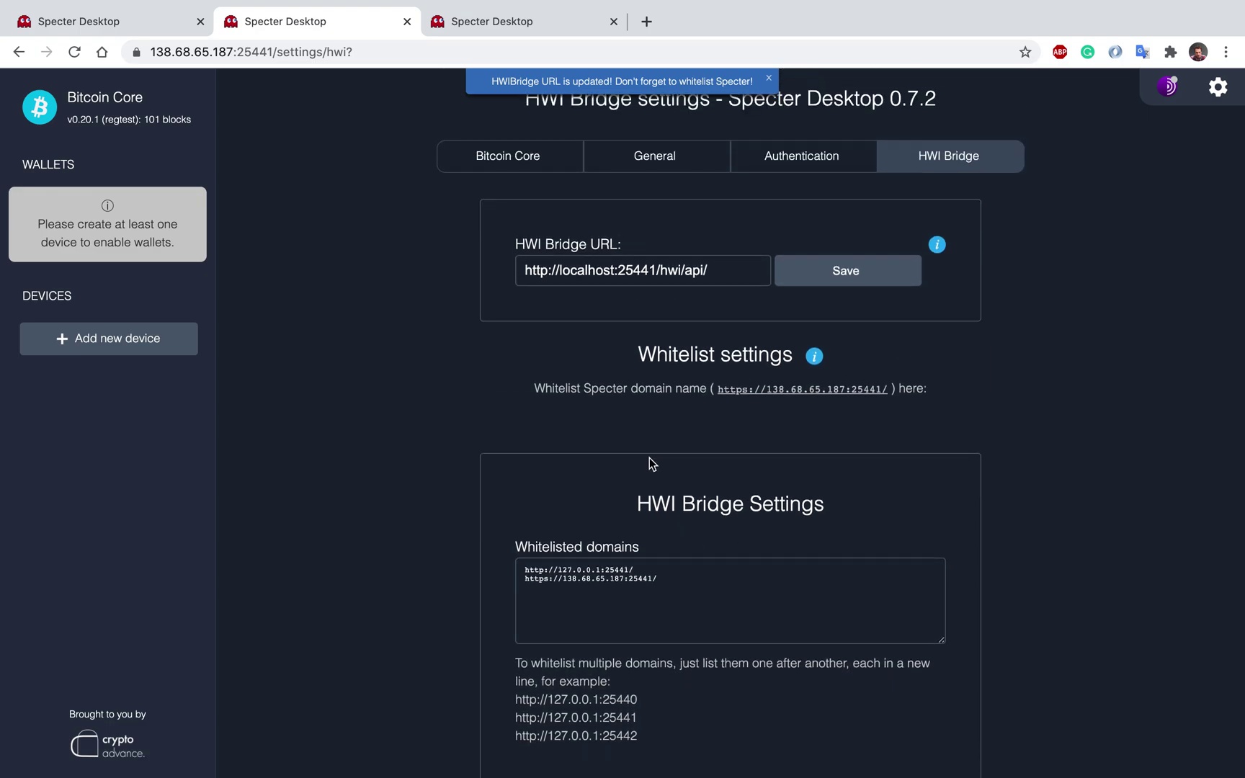
pyautogui.click(675, 583)
pyautogui.moveTo(657, 578); pyautogui.dragTo(520, 579)
pyautogui.click(658, 588)
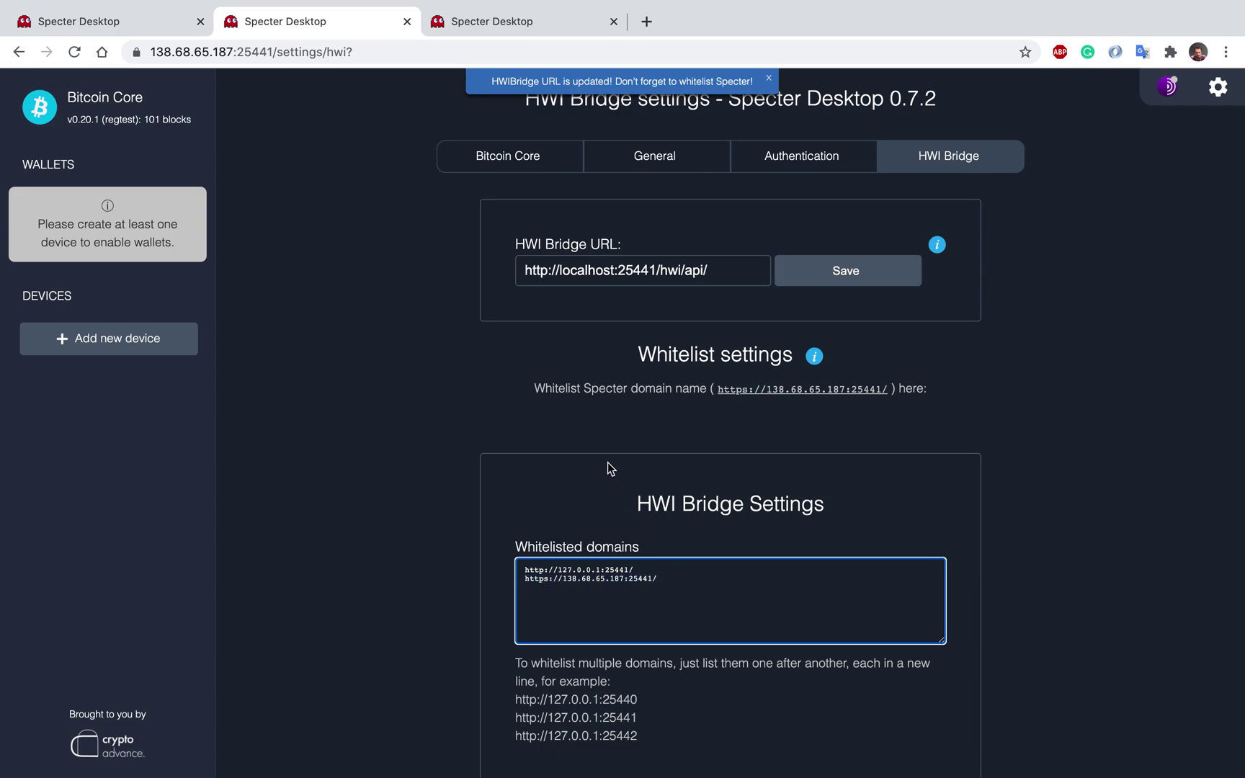
pyautogui.tripleClick(670, 580)
pyautogui.press('BackSpace')
pyautogui.click(791, 390)
pyautogui.click(643, 576)
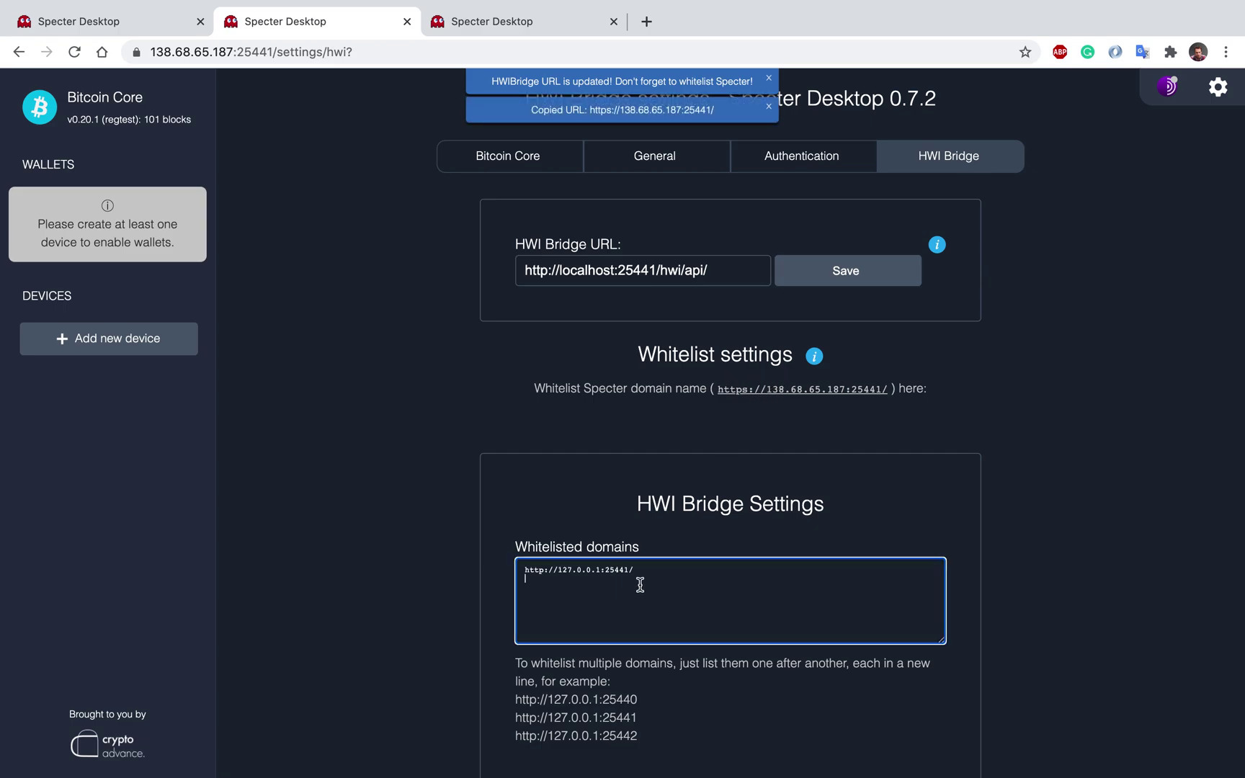
pyautogui.hotkey('ctrl', 'v')
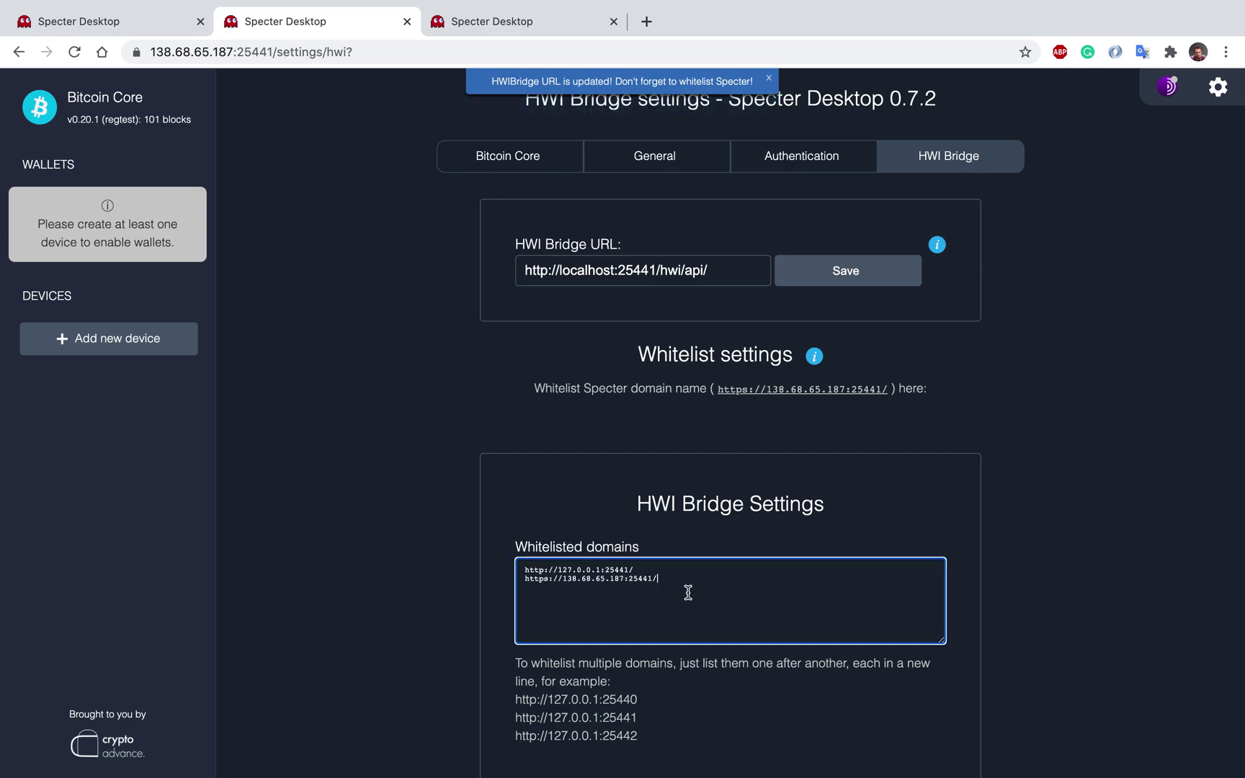
# Step: Apply the updated whitelist and begin adding a new device
pyautogui.scroll(-2, 686, 589)
pyautogui.scroll(-1, 694, 716)
pyautogui.click(699, 710)
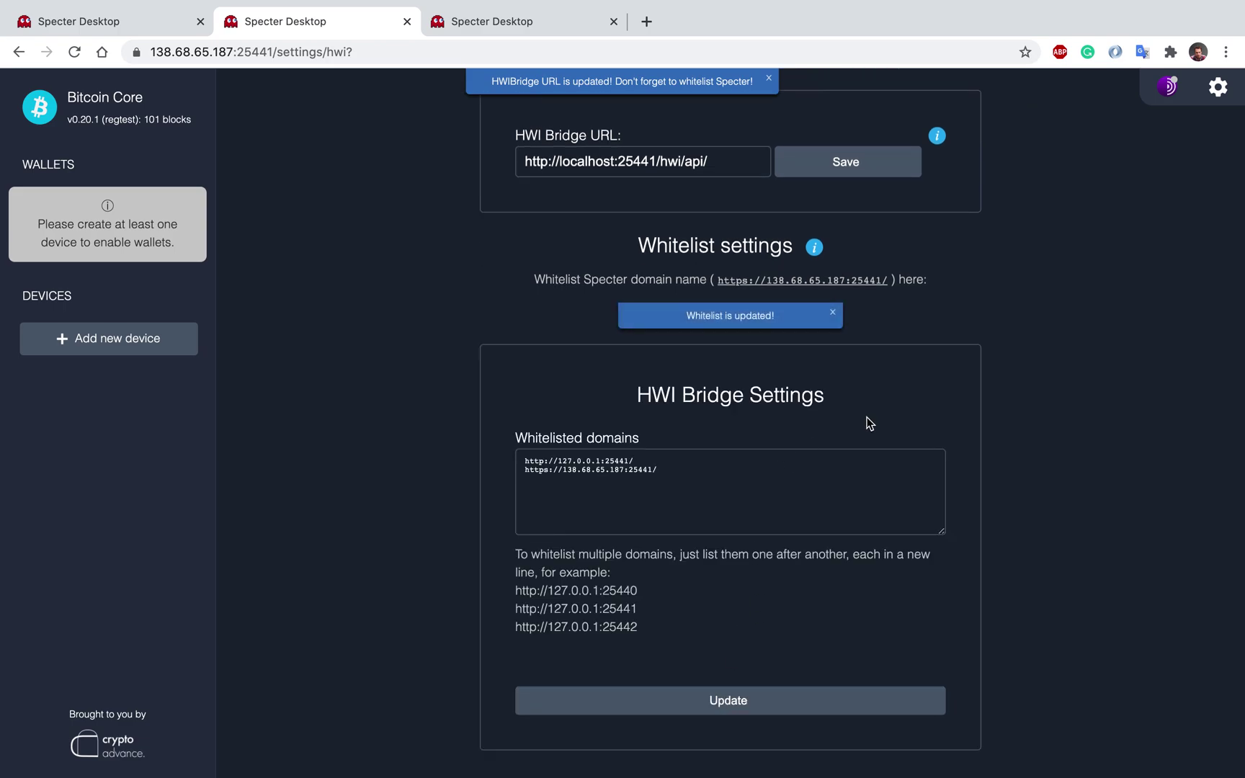
pyautogui.scroll(3, 869, 423)
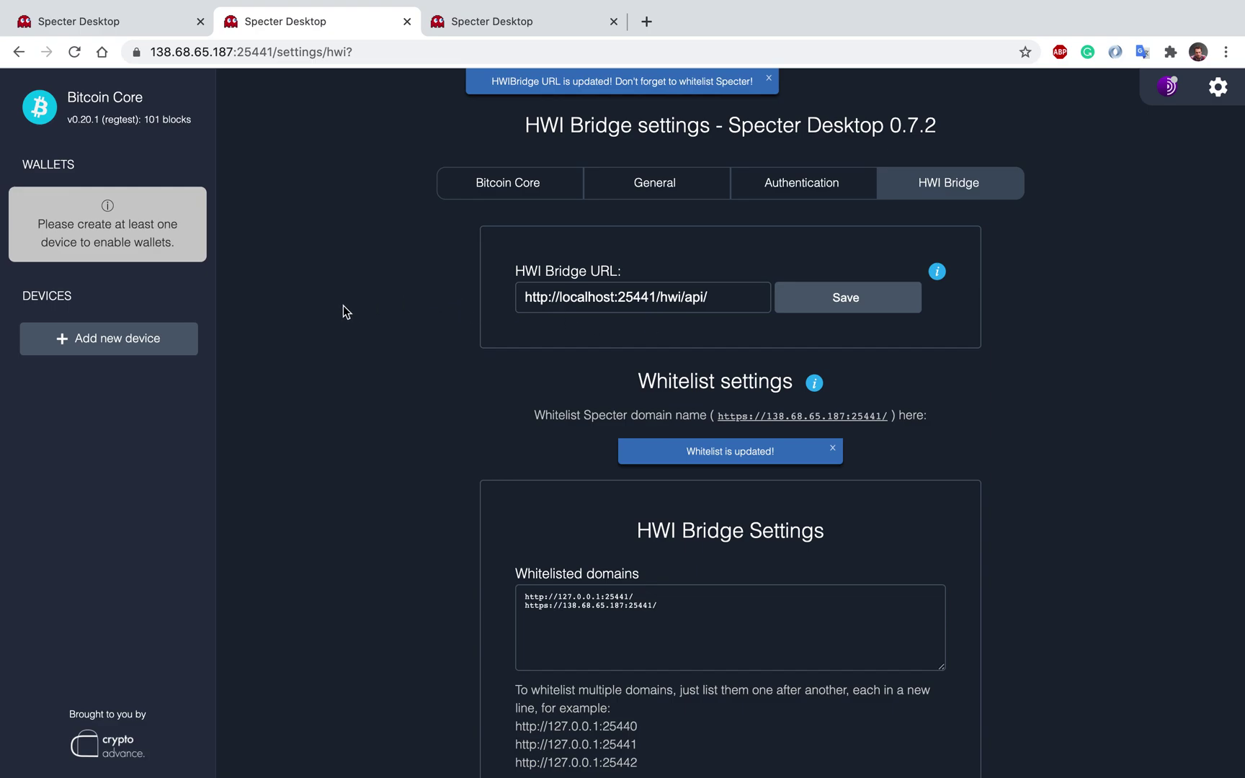
pyautogui.click(160, 346)
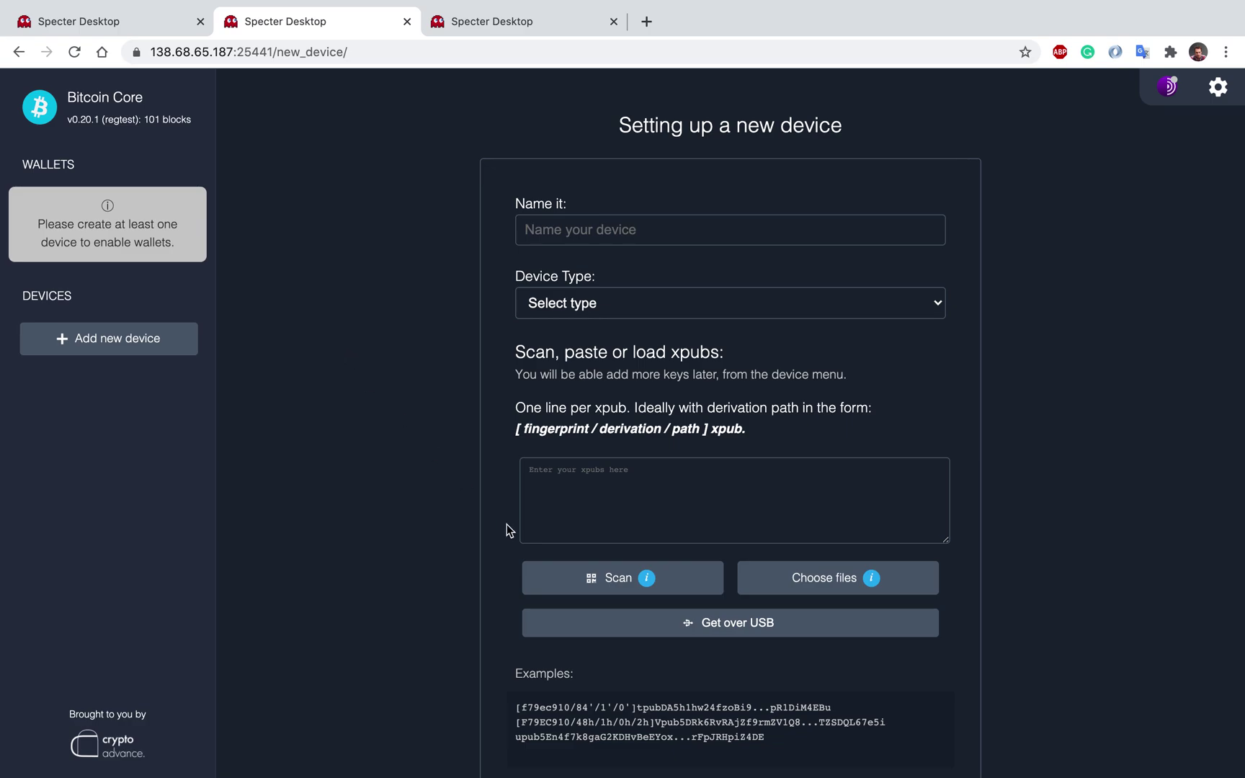
# Step: Import the detected Trezor's 8 keys over USB and save it as device TrezorT
pyautogui.click(731, 623)
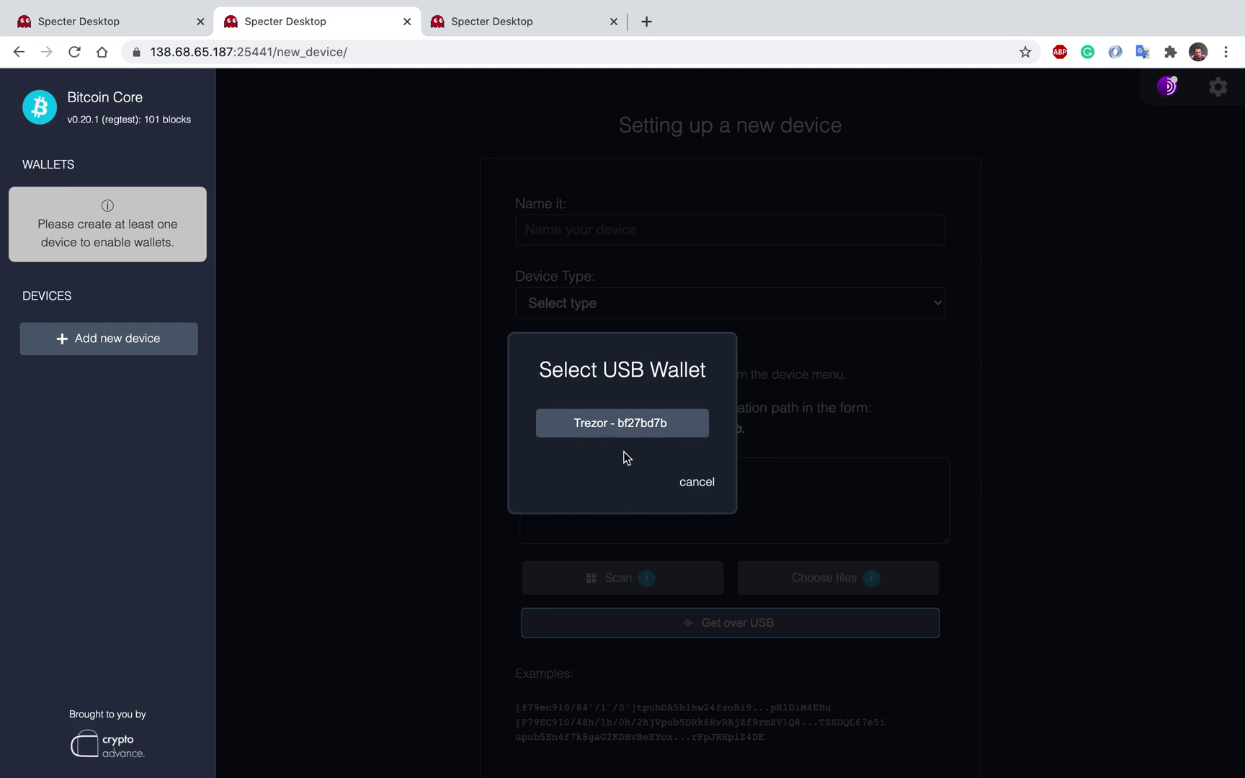
pyautogui.click(629, 426)
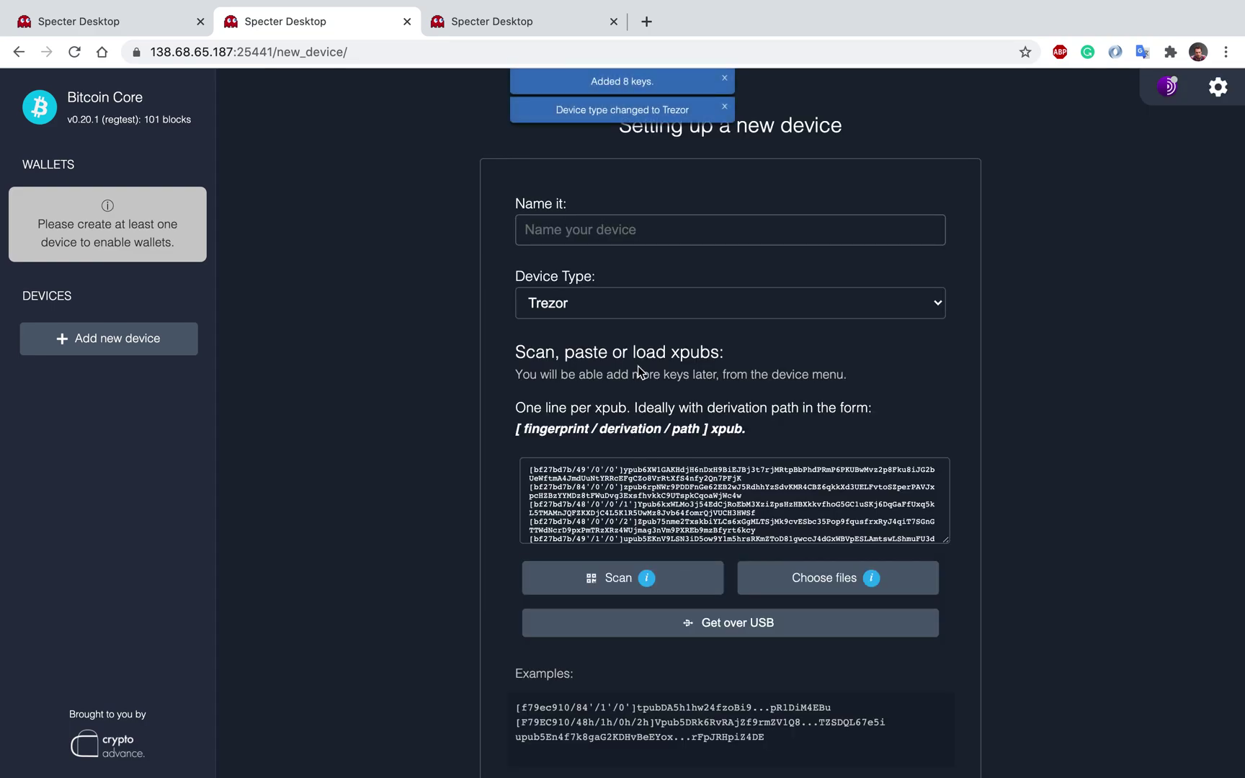
pyautogui.click(661, 236)
pyautogui.write('TrezorT')
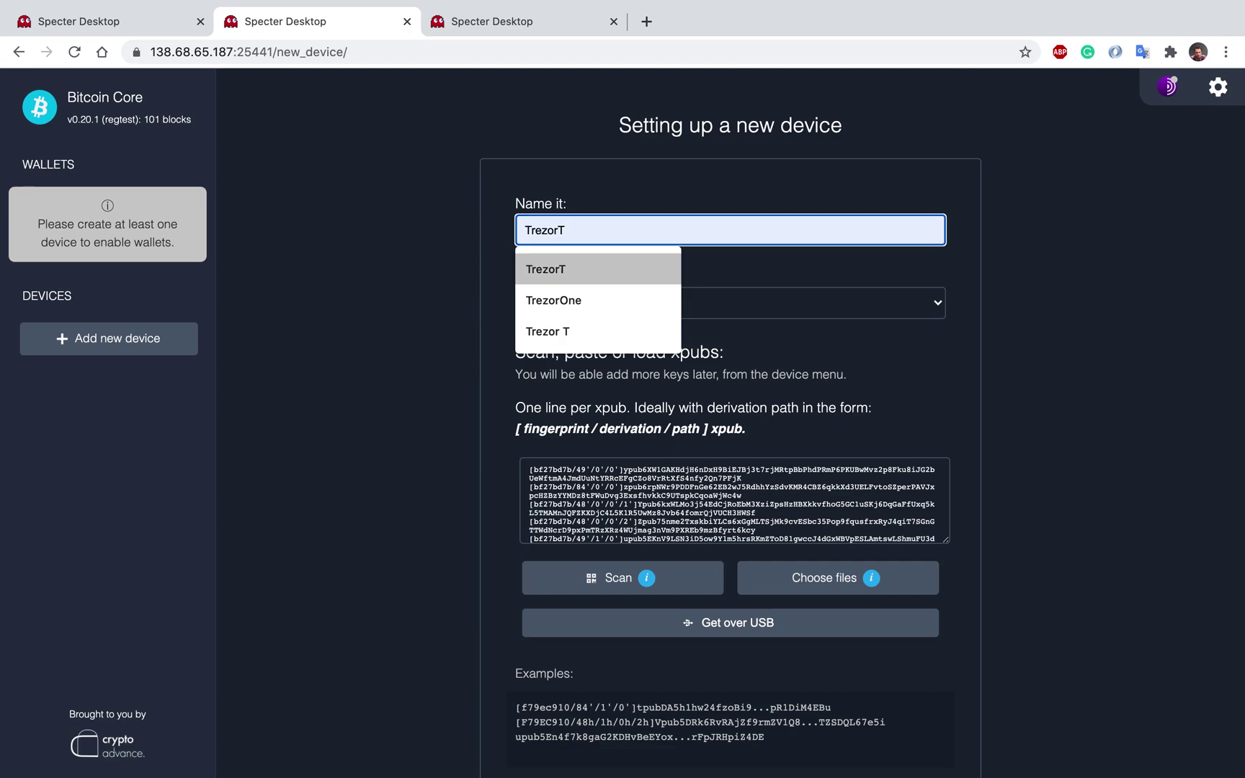
pyautogui.click(654, 266)
pyautogui.scroll(-2, 711, 667)
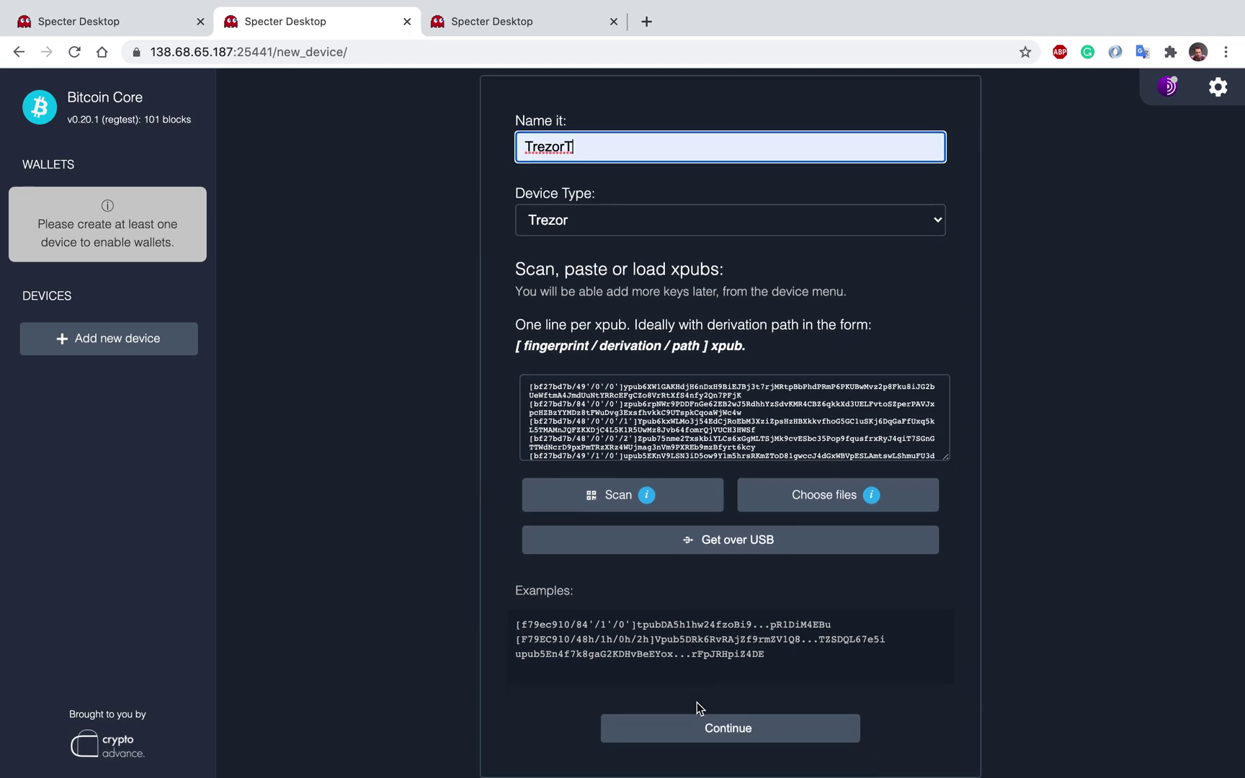
pyautogui.click(724, 726)
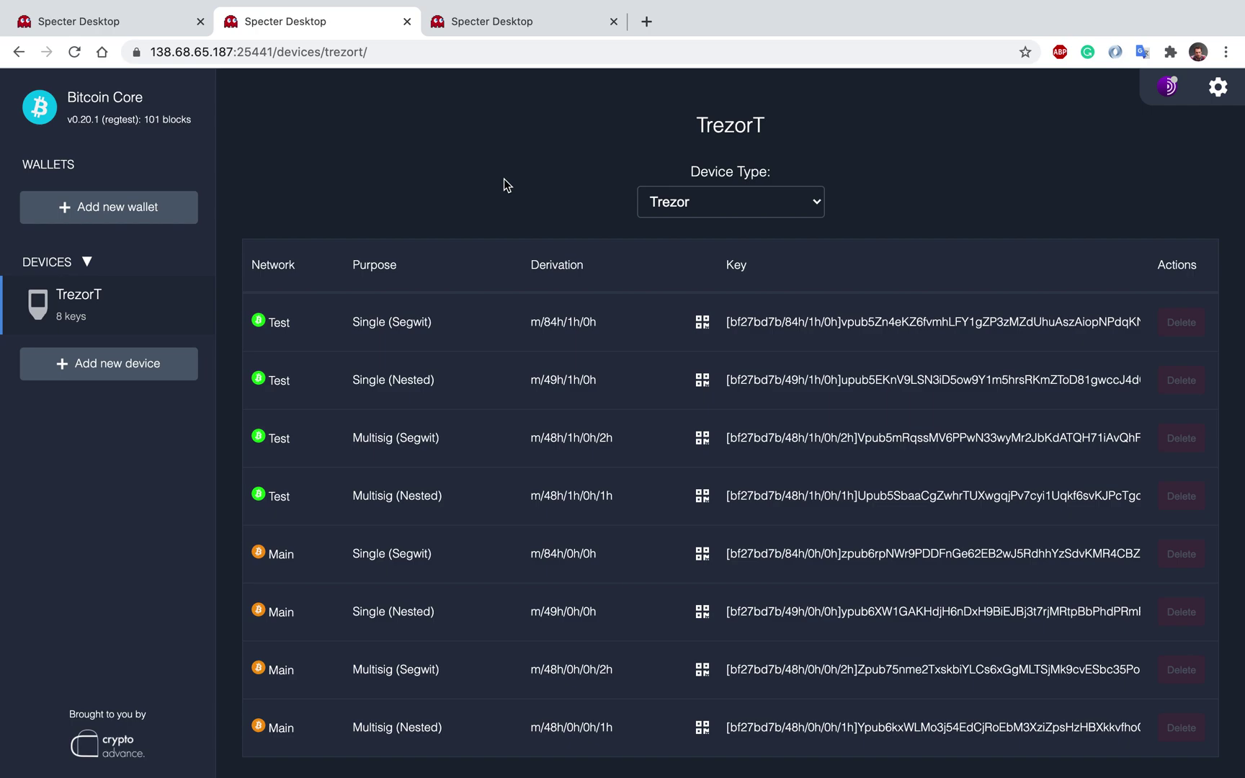
pyautogui.moveTo(752, 6)
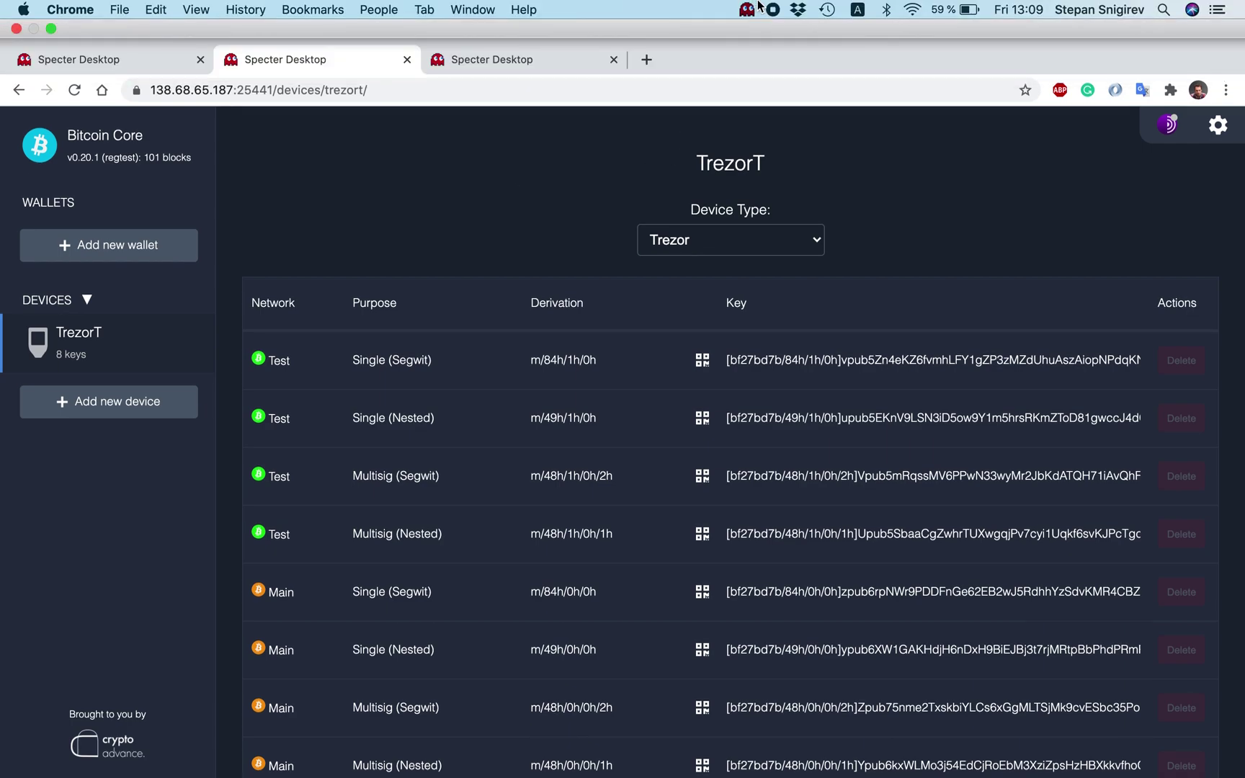